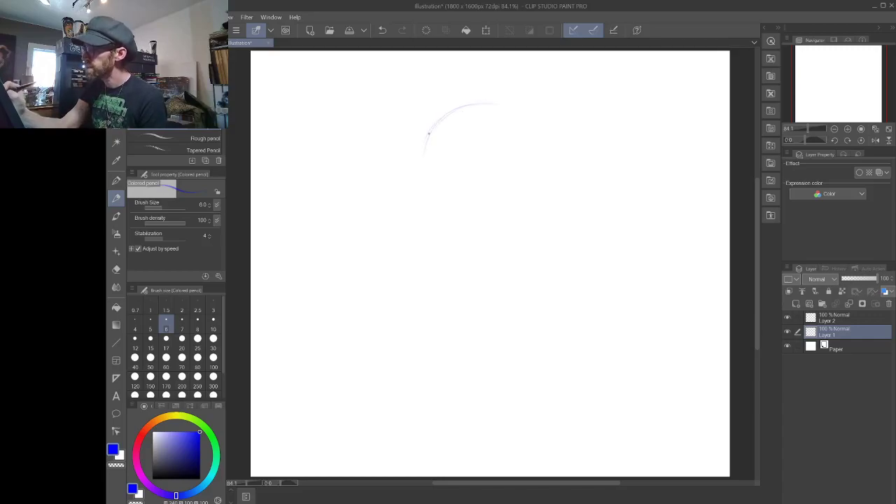
Step: Sketch the capsule body outline in blue: both sides, the head's top curve and the rounded bottom
{"action": "left_click_drag", "start_coordinate": [428, 133], "coordinate": [420, 241]}
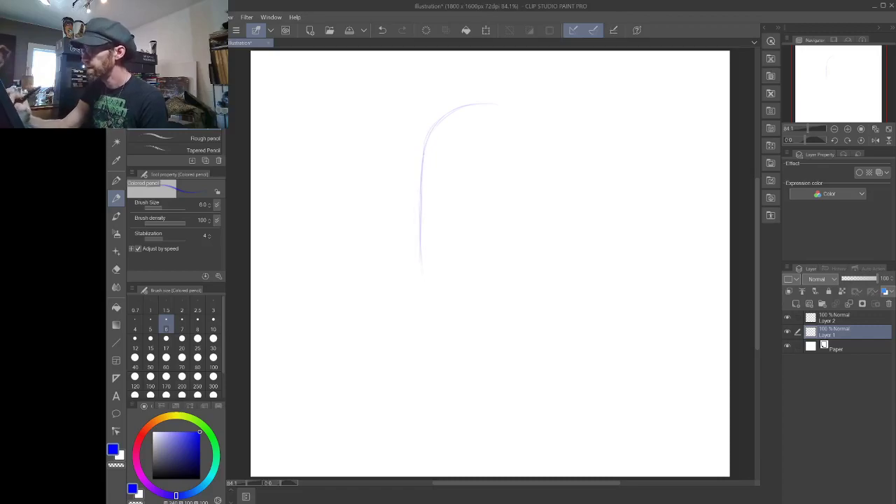
{"action": "left_click_drag", "start_coordinate": [421, 207], "coordinate": [420, 275]}
{"action": "mouse_move", "coordinate": [462, 106]}
{"action": "left_mouse_down"}
{"action": "mouse_move", "coordinate": [518, 106]}
{"action": "mouse_move", "coordinate": [550, 134]}
{"action": "mouse_move", "coordinate": [561, 234]}
{"action": "left_mouse_up"}
{"action": "left_click_drag", "start_coordinate": [558, 198], "coordinate": [559, 263]}
{"action": "left_click_drag", "start_coordinate": [559, 199], "coordinate": [561, 274]}
{"action": "mouse_move", "coordinate": [421, 256]}
{"action": "left_mouse_down"}
{"action": "mouse_move", "coordinate": [420, 294]}
{"action": "mouse_move", "coordinate": [478, 323]}
{"action": "mouse_move", "coordinate": [537, 315]}
{"action": "left_mouse_up"}
{"action": "mouse_move", "coordinate": [561, 278]}
{"action": "left_mouse_down"}
{"action": "mouse_move", "coordinate": [562, 302]}
{"action": "mouse_move", "coordinate": [560, 273]}
{"action": "mouse_move", "coordinate": [556, 306]}
{"action": "mouse_move", "coordinate": [531, 318]}
{"action": "left_mouse_up"}
{"action": "mouse_move", "coordinate": [465, 323]}
{"action": "left_mouse_down"}
{"action": "mouse_move", "coordinate": [520, 320]}
{"action": "mouse_move", "coordinate": [555, 305]}
{"action": "mouse_move", "coordinate": [560, 289]}
{"action": "left_mouse_up"}
{"action": "left_click_drag", "start_coordinate": [422, 276], "coordinate": [422, 287]}
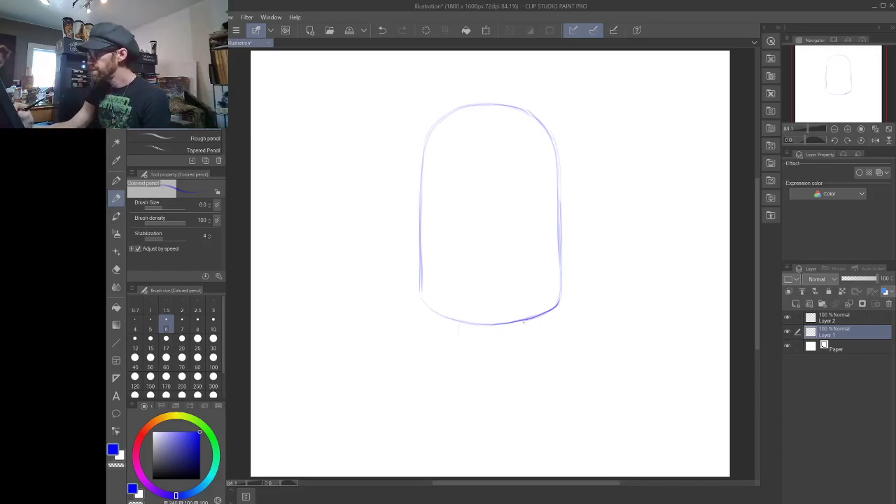
Step: Add a short leg and two oval feet beneath the body
{"action": "left_click_drag", "start_coordinate": [457, 321], "coordinate": [457, 338]}
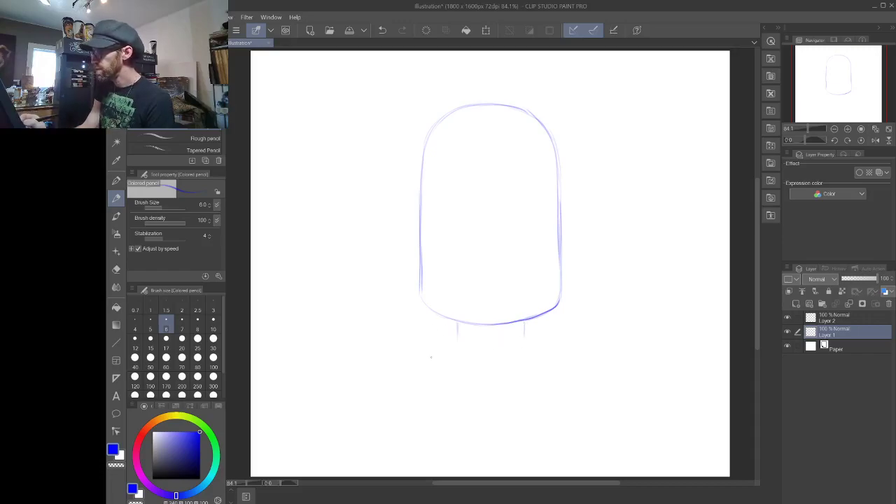
{"action": "mouse_move", "coordinate": [462, 359]}
{"action": "left_mouse_down"}
{"action": "mouse_move", "coordinate": [465, 341]}
{"action": "mouse_move", "coordinate": [433, 361]}
{"action": "mouse_move", "coordinate": [464, 360]}
{"action": "left_mouse_up"}
{"action": "mouse_move", "coordinate": [544, 345]}
{"action": "left_mouse_down"}
{"action": "mouse_move", "coordinate": [502, 351]}
{"action": "mouse_move", "coordinate": [555, 352]}
{"action": "mouse_move", "coordinate": [523, 341]}
{"action": "mouse_move", "coordinate": [549, 359]}
{"action": "mouse_move", "coordinate": [541, 340]}
{"action": "mouse_move", "coordinate": [536, 361]}
{"action": "left_mouse_up"}
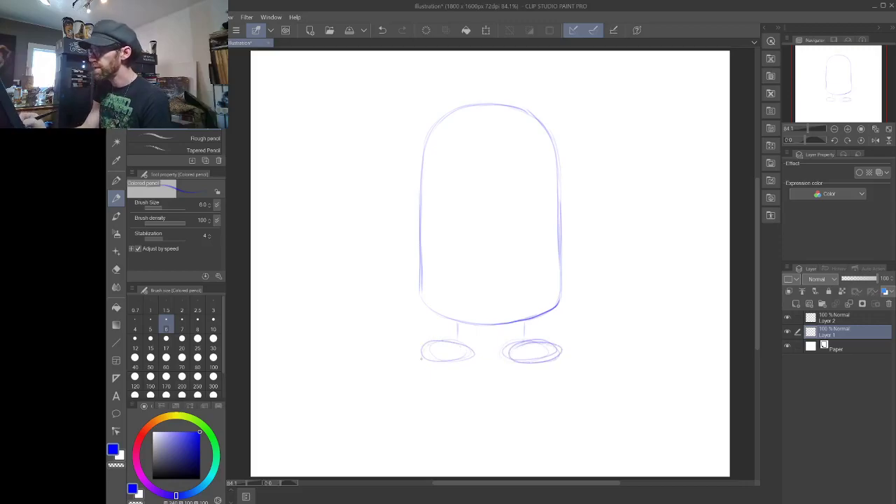
{"action": "left_click_drag", "start_coordinate": [422, 362], "coordinate": [432, 357]}
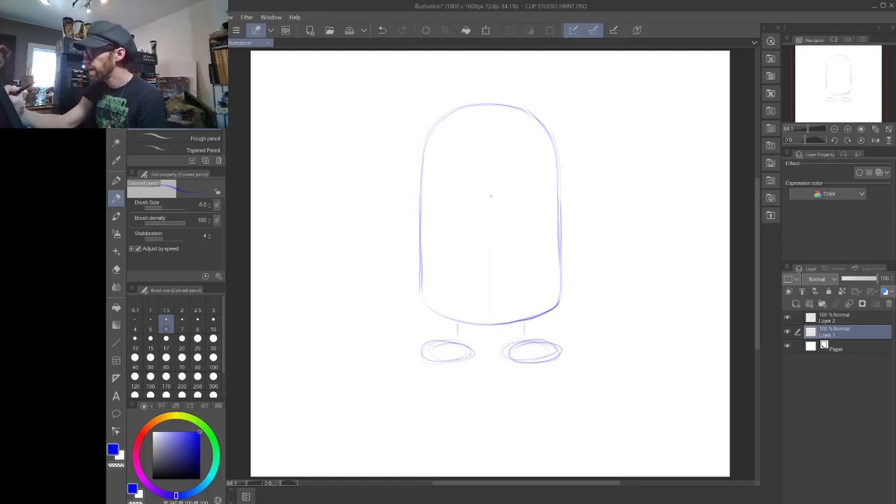
Step: Draw a vertical centre guide line down the middle of the body
{"action": "left_click_drag", "start_coordinate": [490, 126], "coordinate": [493, 312]}
{"action": "left_click_drag", "start_coordinate": [489, 96], "coordinate": [489, 348]}
{"action": "left_click_drag", "start_coordinate": [489, 98], "coordinate": [490, 331]}
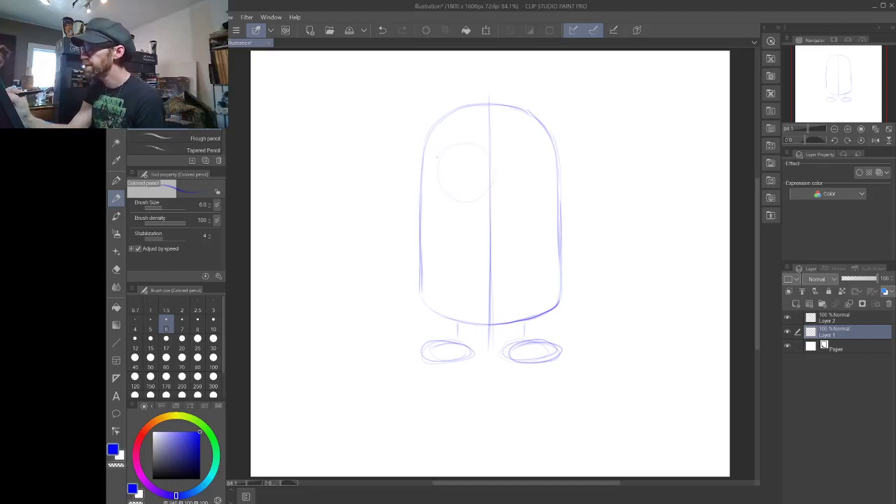
Step: Sketch the left and right goggle-eye circles, with an inner ring in the right eye
{"action": "mouse_move", "coordinate": [438, 180]}
{"action": "left_mouse_down"}
{"action": "mouse_move", "coordinate": [453, 201]}
{"action": "mouse_move", "coordinate": [494, 183]}
{"action": "mouse_move", "coordinate": [460, 142]}
{"action": "mouse_move", "coordinate": [436, 178]}
{"action": "mouse_move", "coordinate": [487, 196]}
{"action": "mouse_move", "coordinate": [477, 145]}
{"action": "mouse_move", "coordinate": [435, 168]}
{"action": "left_mouse_up"}
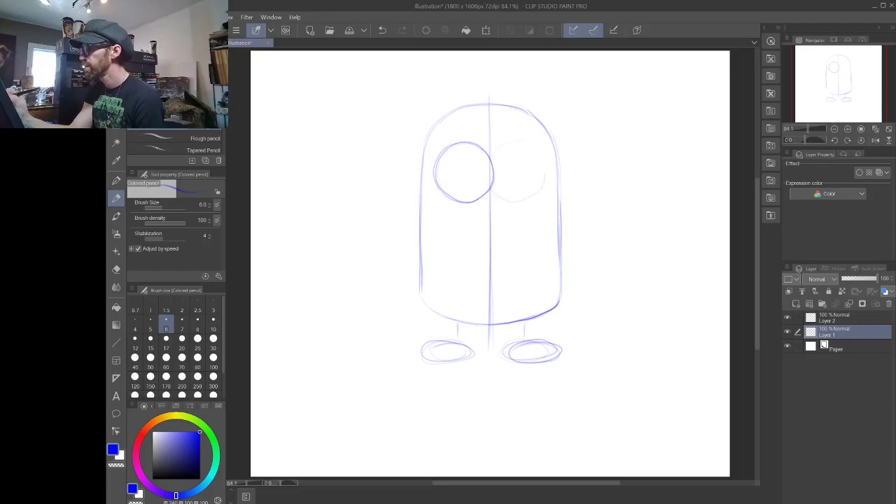
{"action": "mouse_move", "coordinate": [543, 167]}
{"action": "left_mouse_down"}
{"action": "mouse_move", "coordinate": [491, 155]}
{"action": "mouse_move", "coordinate": [511, 201]}
{"action": "mouse_move", "coordinate": [547, 158]}
{"action": "mouse_move", "coordinate": [488, 166]}
{"action": "mouse_move", "coordinate": [521, 199]}
{"action": "mouse_move", "coordinate": [538, 144]}
{"action": "mouse_move", "coordinate": [491, 168]}
{"action": "mouse_move", "coordinate": [491, 184]}
{"action": "mouse_move", "coordinate": [507, 147]}
{"action": "mouse_move", "coordinate": [491, 192]}
{"action": "mouse_move", "coordinate": [546, 172]}
{"action": "left_mouse_up"}
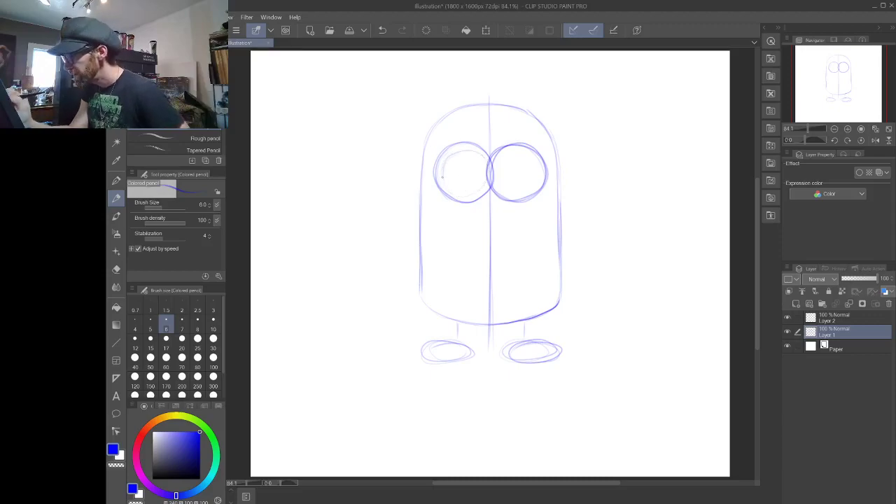
{"action": "mouse_move", "coordinate": [461, 194]}
{"action": "left_mouse_down"}
{"action": "mouse_move", "coordinate": [475, 191]}
{"action": "mouse_move", "coordinate": [487, 172]}
{"action": "mouse_move", "coordinate": [479, 154]}
{"action": "mouse_move", "coordinate": [455, 152]}
{"action": "left_mouse_up"}
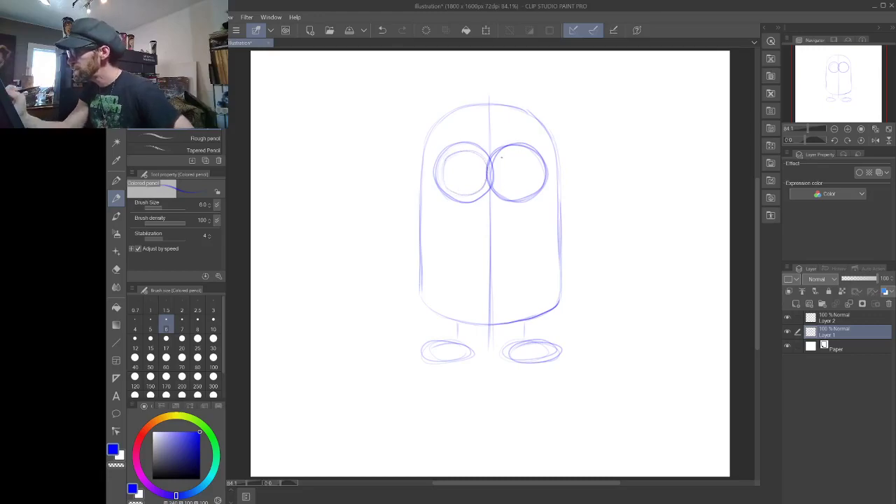
{"action": "left_click_drag", "start_coordinate": [498, 158], "coordinate": [516, 150]}
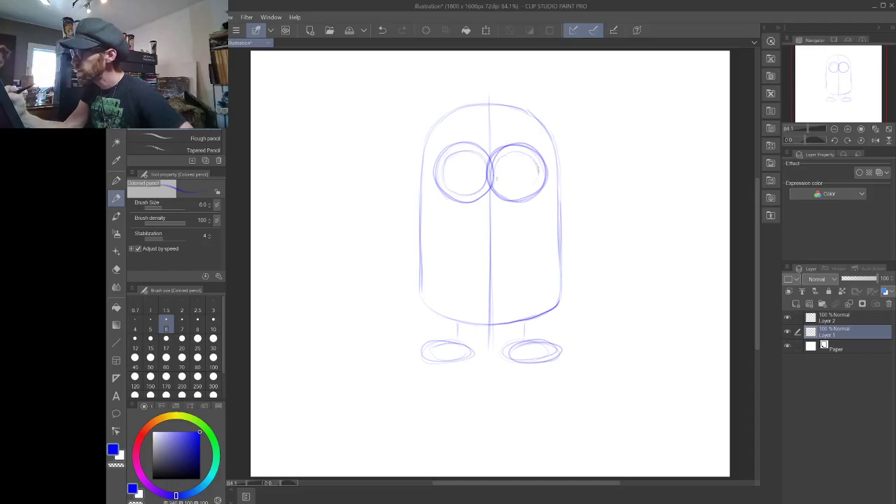
{"action": "left_click_drag", "start_coordinate": [499, 188], "coordinate": [521, 193]}
{"action": "left_click_drag", "start_coordinate": [535, 161], "coordinate": [518, 153]}
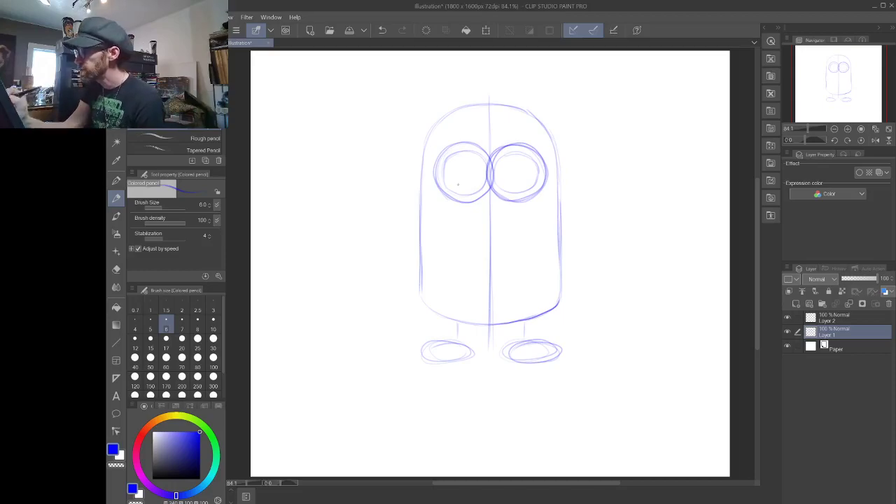
Step: Add a pupil, a smile, the overalls line across the body, side pockets and an oval belly pocket
{"action": "mouse_move", "coordinate": [466, 176]}
{"action": "left_mouse_down"}
{"action": "mouse_move", "coordinate": [469, 190]}
{"action": "mouse_move", "coordinate": [459, 179]}
{"action": "mouse_move", "coordinate": [469, 191]}
{"action": "mouse_move", "coordinate": [507, 187]}
{"action": "mouse_move", "coordinate": [520, 175]}
{"action": "mouse_move", "coordinate": [511, 188]}
{"action": "left_mouse_up"}
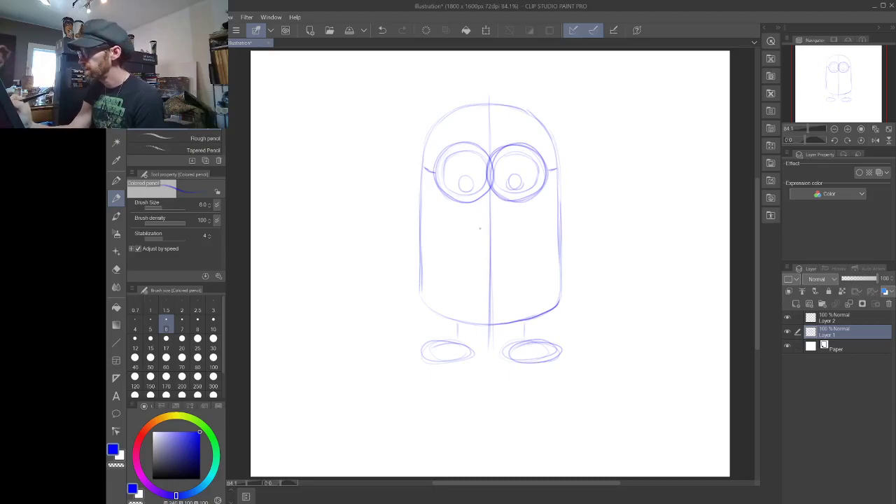
{"action": "left_click_drag", "start_coordinate": [479, 225], "coordinate": [511, 214]}
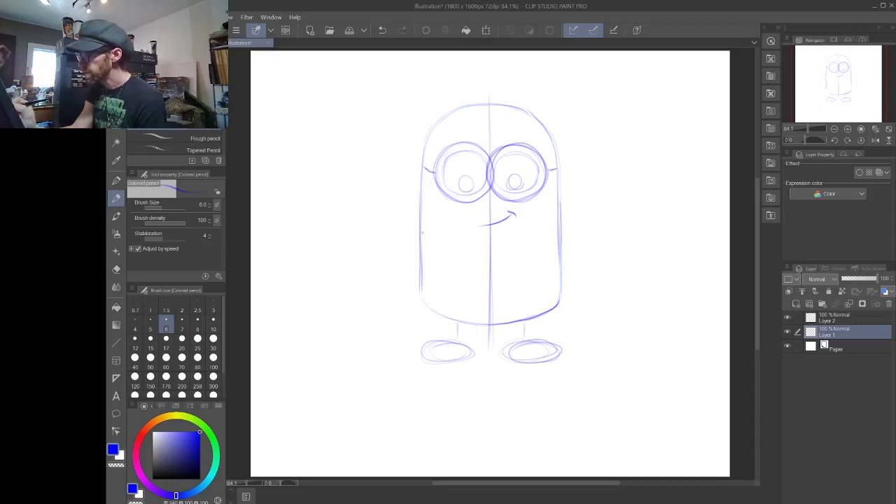
{"action": "left_click_drag", "start_coordinate": [425, 236], "coordinate": [440, 245]}
{"action": "left_click_drag", "start_coordinate": [558, 231], "coordinate": [539, 242]}
{"action": "left_click_drag", "start_coordinate": [452, 249], "coordinate": [533, 244]}
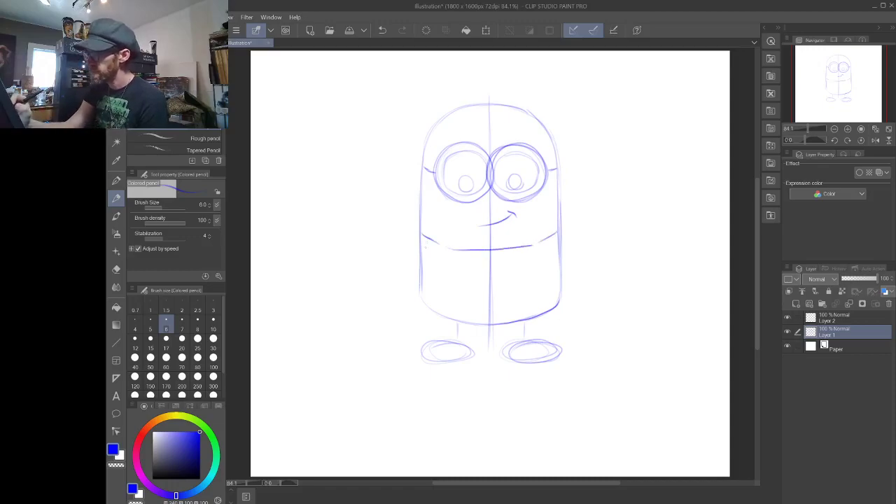
{"action": "left_click_drag", "start_coordinate": [441, 258], "coordinate": [420, 284]}
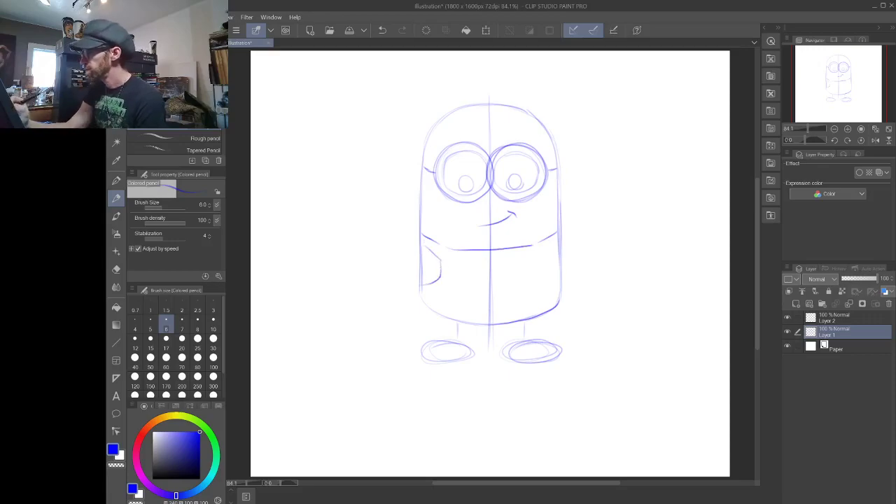
{"action": "mouse_move", "coordinate": [550, 249]}
{"action": "left_mouse_down"}
{"action": "mouse_move", "coordinate": [536, 257]}
{"action": "mouse_move", "coordinate": [538, 281]}
{"action": "mouse_move", "coordinate": [560, 289]}
{"action": "left_mouse_up"}
{"action": "mouse_move", "coordinate": [484, 267]}
{"action": "left_mouse_down"}
{"action": "mouse_move", "coordinate": [469, 293]}
{"action": "mouse_move", "coordinate": [493, 266]}
{"action": "left_mouse_up"}
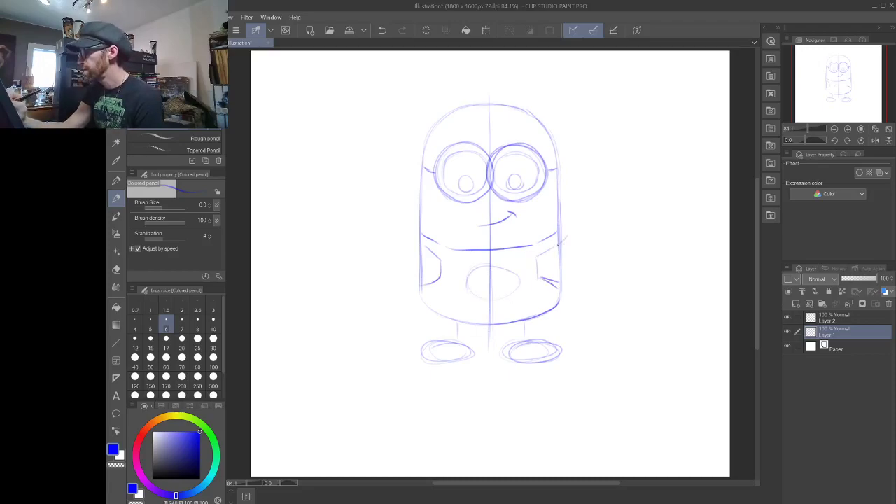
Step: Sketch a raised right arm and a left arm hanging down
{"action": "left_click_drag", "start_coordinate": [560, 244], "coordinate": [585, 183]}
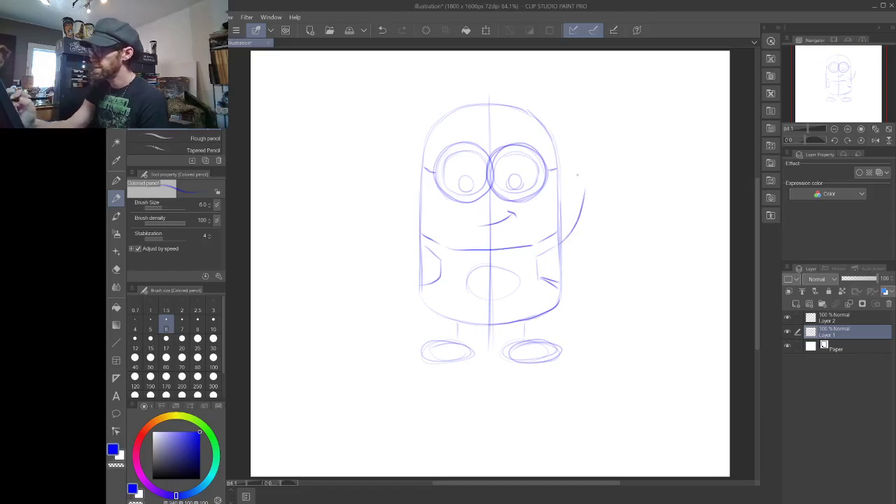
{"action": "left_click_drag", "start_coordinate": [418, 250], "coordinate": [398, 306]}
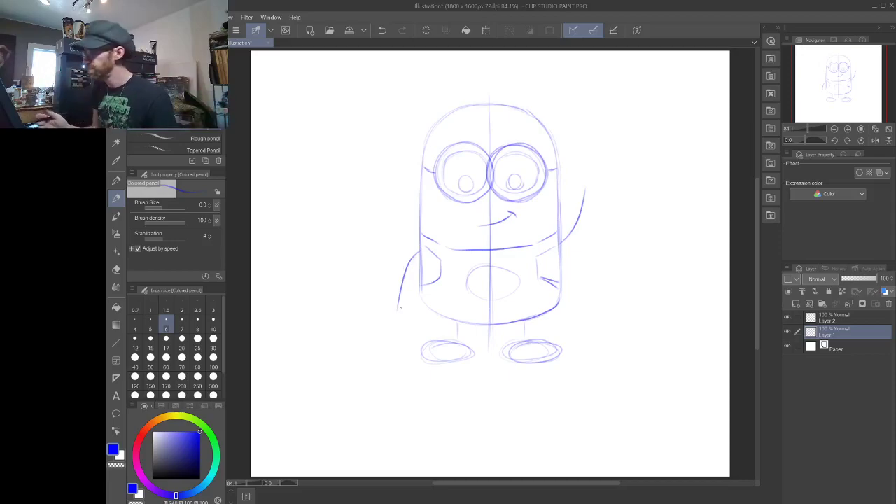
{"action": "left_click_drag", "start_coordinate": [400, 308], "coordinate": [397, 312]}
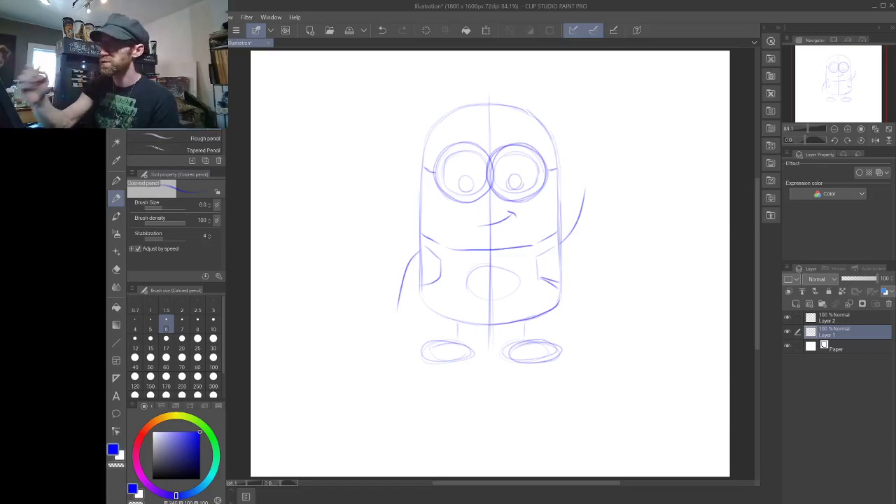
Step: Choose the Real G-Pen, fade Layer 1 to 64% opacity, and set black on Layer 2
{"action": "left_click", "coordinate": [117, 181]}
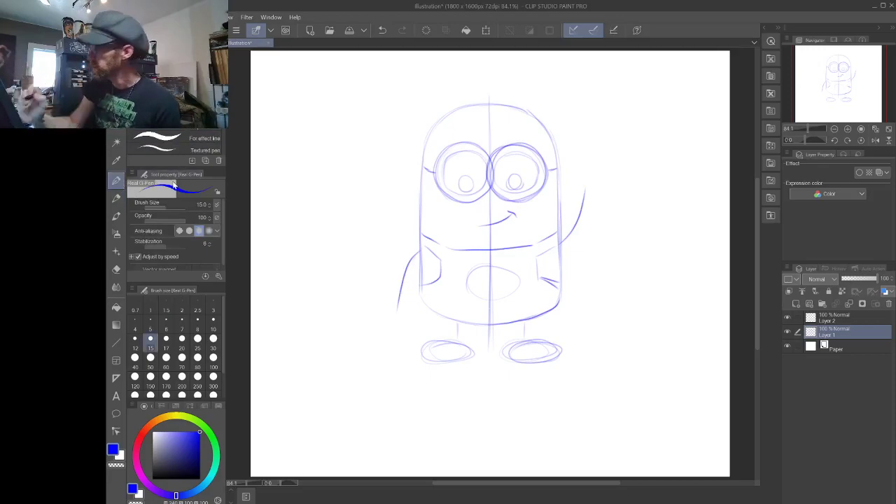
{"action": "left_click", "coordinate": [872, 279]}
{"action": "left_click", "coordinate": [866, 279]}
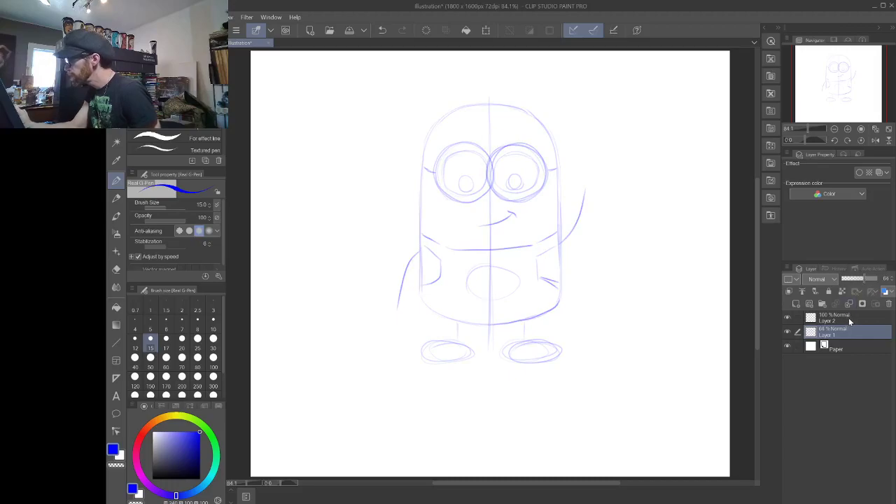
{"action": "left_click", "coordinate": [849, 319]}
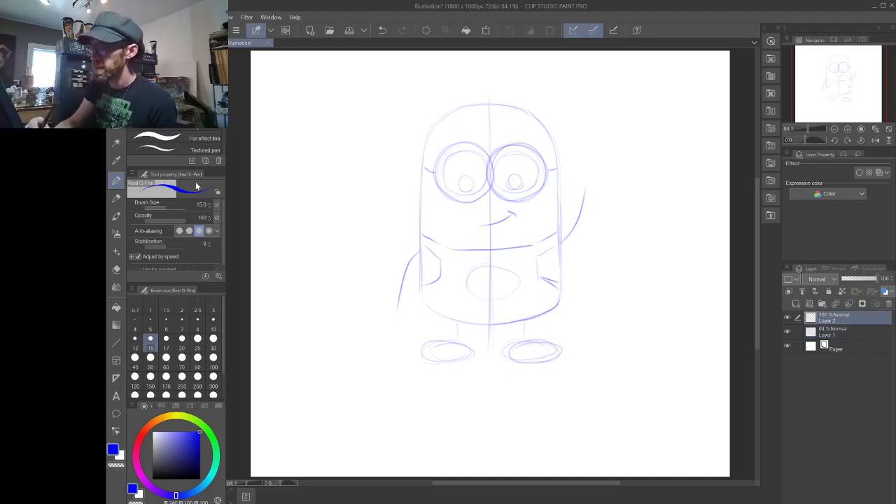
{"action": "left_click", "coordinate": [153, 479]}
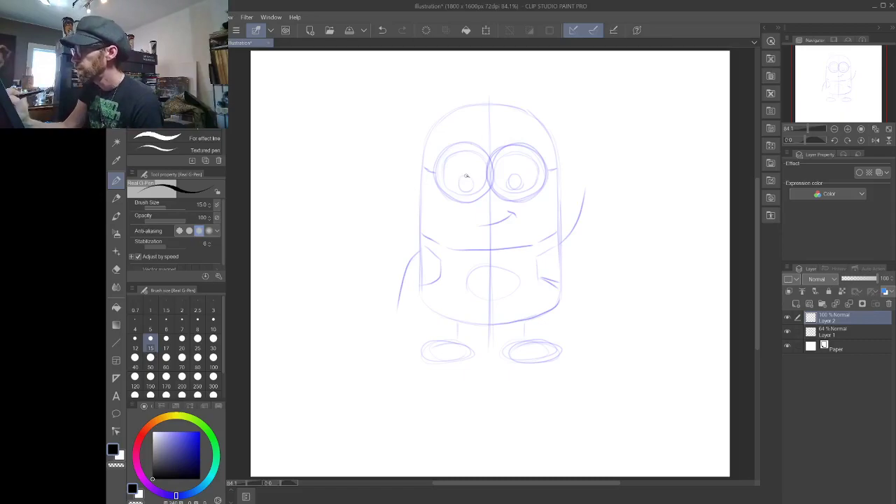
Step: Ink both pupils and the full left eye outline in black, then start the right eye's outline
{"action": "mouse_move", "coordinate": [466, 176]}
{"action": "left_mouse_down"}
{"action": "mouse_move", "coordinate": [459, 189]}
{"action": "mouse_move", "coordinate": [468, 192]}
{"action": "mouse_move", "coordinate": [471, 176]}
{"action": "mouse_move", "coordinate": [459, 178]}
{"action": "left_mouse_up"}
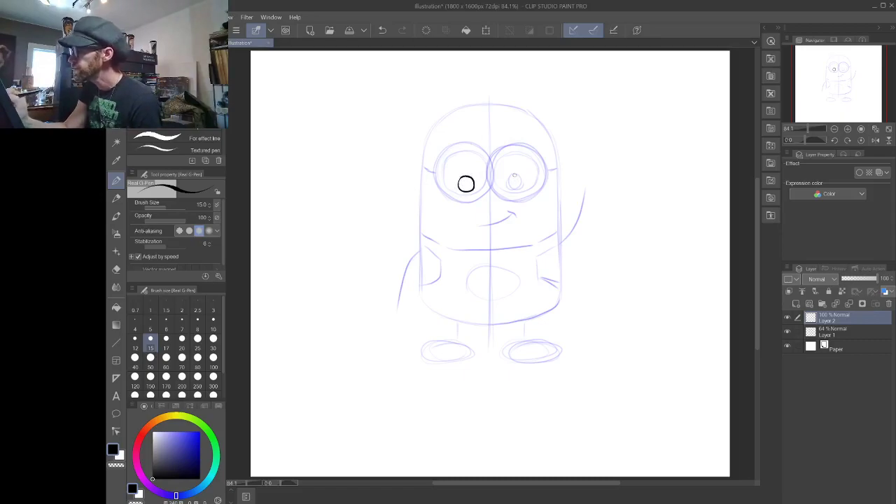
{"action": "mouse_move", "coordinate": [519, 176]}
{"action": "left_mouse_down"}
{"action": "mouse_move", "coordinate": [507, 188]}
{"action": "mouse_move", "coordinate": [525, 181]}
{"action": "mouse_move", "coordinate": [515, 176]}
{"action": "left_mouse_up"}
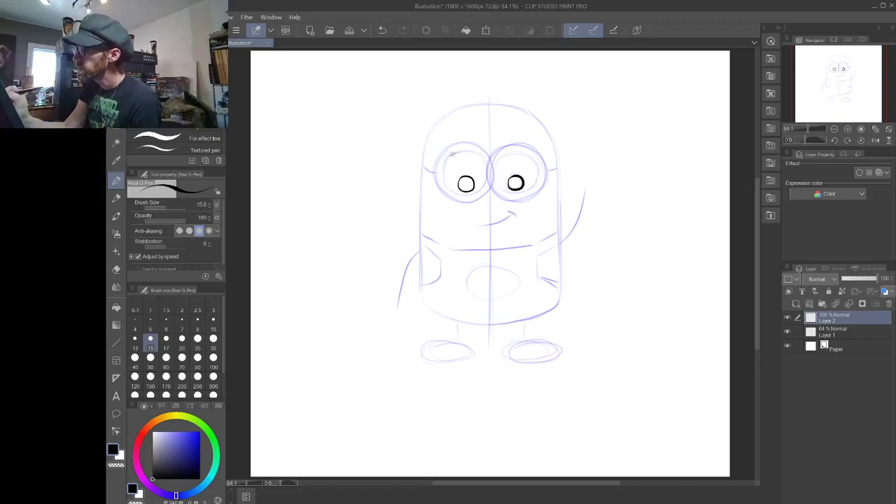
{"action": "mouse_move", "coordinate": [456, 153]}
{"action": "left_mouse_down"}
{"action": "mouse_move", "coordinate": [444, 162]}
{"action": "mouse_move", "coordinate": [444, 186]}
{"action": "mouse_move", "coordinate": [466, 196]}
{"action": "mouse_move", "coordinate": [486, 180]}
{"action": "left_mouse_up"}
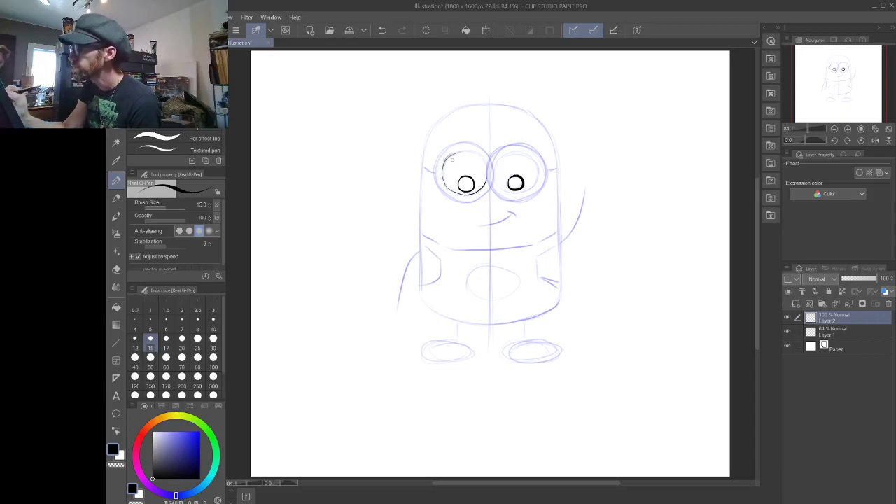
{"action": "left_click_drag", "start_coordinate": [466, 150], "coordinate": [488, 169]}
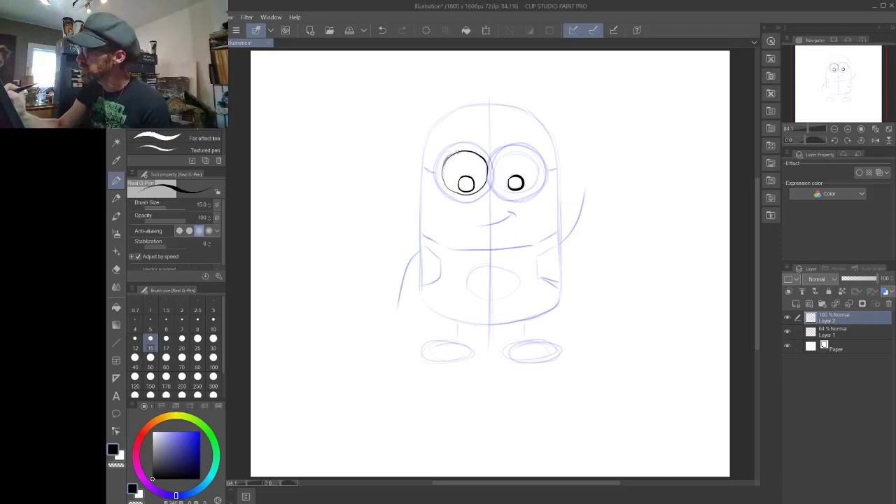
{"action": "left_click_drag", "start_coordinate": [459, 151], "coordinate": [443, 179]}
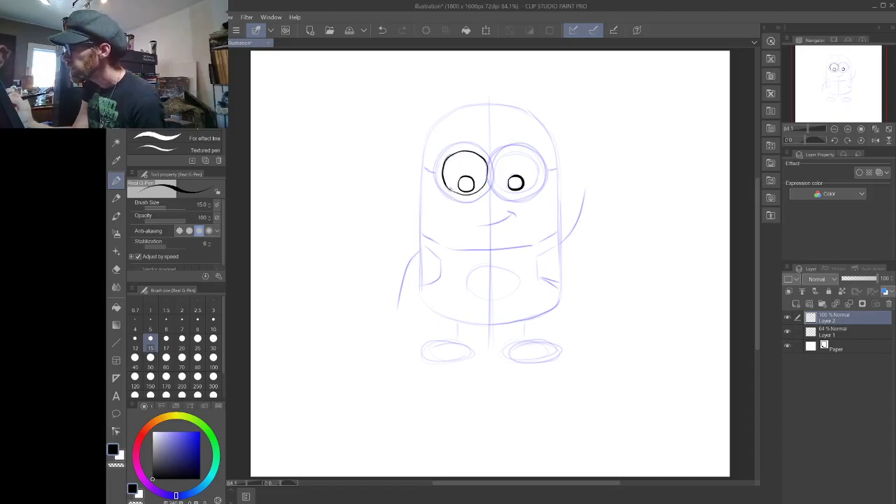
{"action": "left_click_drag", "start_coordinate": [454, 192], "coordinate": [479, 193]}
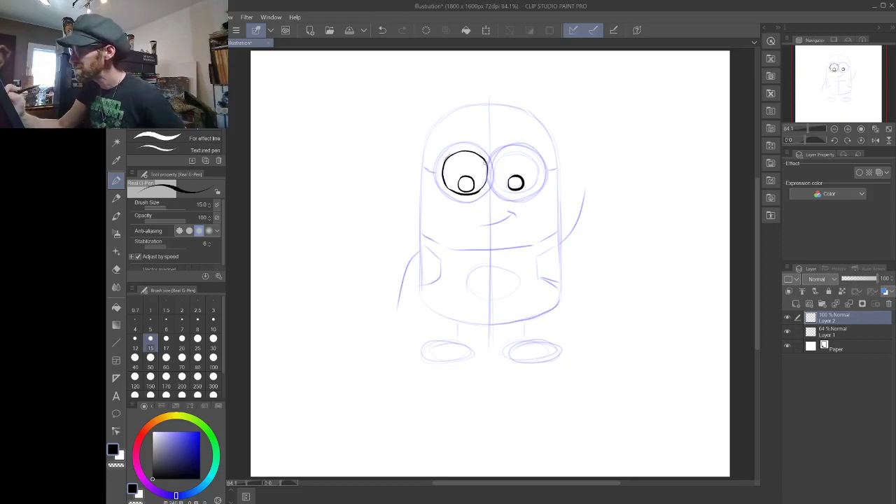
{"action": "mouse_move", "coordinate": [487, 162]}
{"action": "left_mouse_down"}
{"action": "mouse_move", "coordinate": [483, 187]}
{"action": "mouse_move", "coordinate": [483, 161]}
{"action": "mouse_move", "coordinate": [443, 172]}
{"action": "mouse_move", "coordinate": [456, 193]}
{"action": "left_mouse_up"}
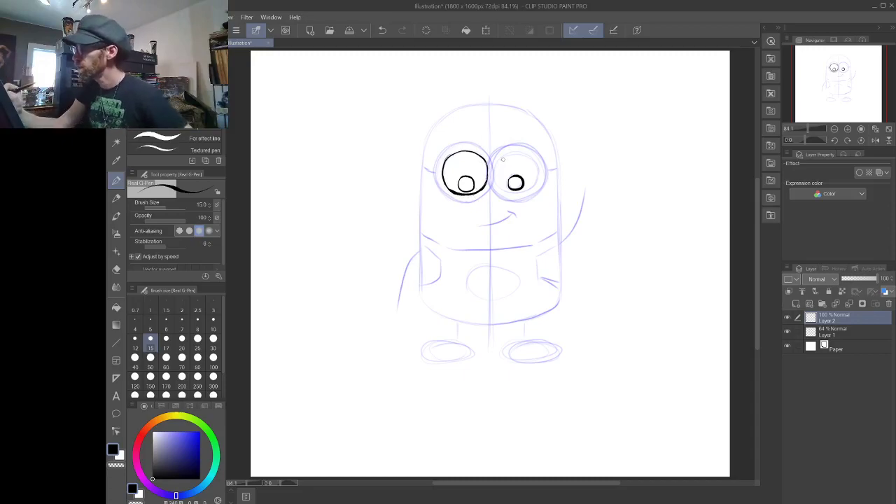
{"action": "mouse_move", "coordinate": [494, 175]}
{"action": "left_mouse_down"}
{"action": "mouse_move", "coordinate": [513, 152]}
{"action": "mouse_move", "coordinate": [496, 175]}
{"action": "mouse_move", "coordinate": [500, 190]}
{"action": "mouse_move", "coordinate": [531, 190]}
{"action": "mouse_move", "coordinate": [534, 168]}
{"action": "mouse_move", "coordinate": [501, 160]}
{"action": "mouse_move", "coordinate": [540, 175]}
{"action": "left_mouse_up"}
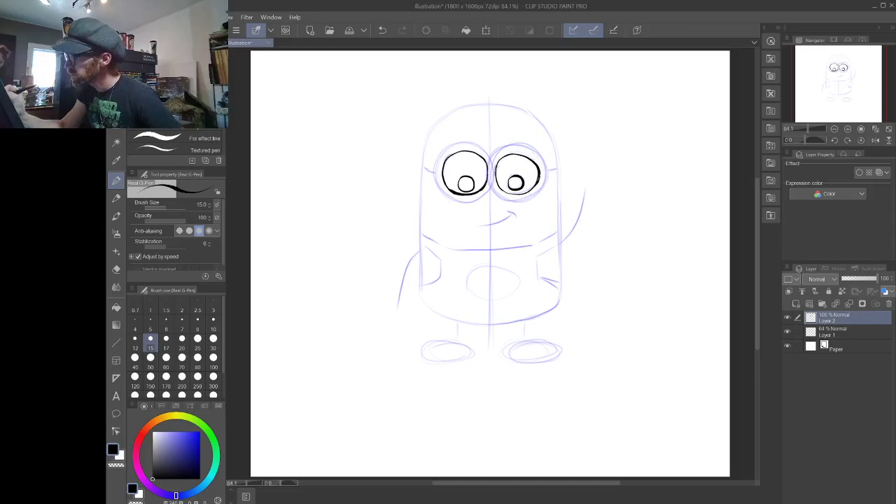
Step: Complete the right eye's top outline and trace thick goggle rims around both eyes
{"action": "left_click_drag", "start_coordinate": [511, 152], "coordinate": [520, 154]}
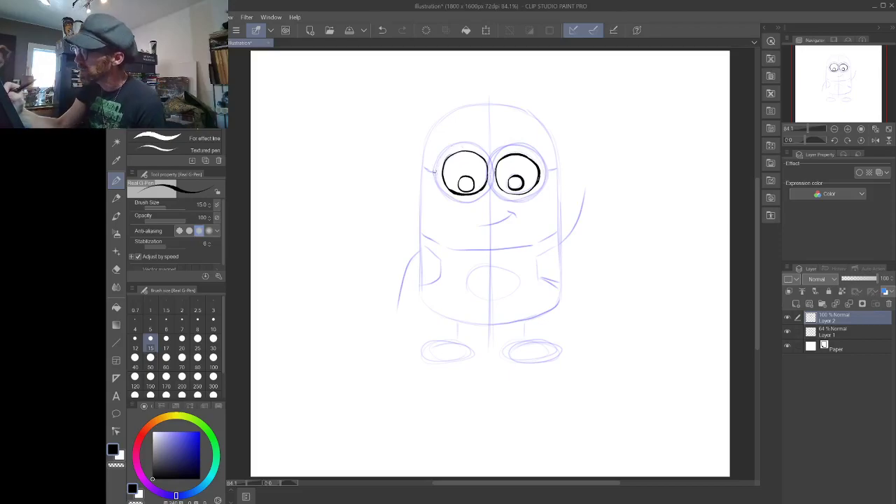
{"action": "mouse_move", "coordinate": [433, 170]}
{"action": "left_mouse_down"}
{"action": "mouse_move", "coordinate": [452, 143]}
{"action": "mouse_move", "coordinate": [465, 141]}
{"action": "mouse_move", "coordinate": [494, 153]}
{"action": "mouse_move", "coordinate": [519, 143]}
{"action": "mouse_move", "coordinate": [545, 168]}
{"action": "left_mouse_up"}
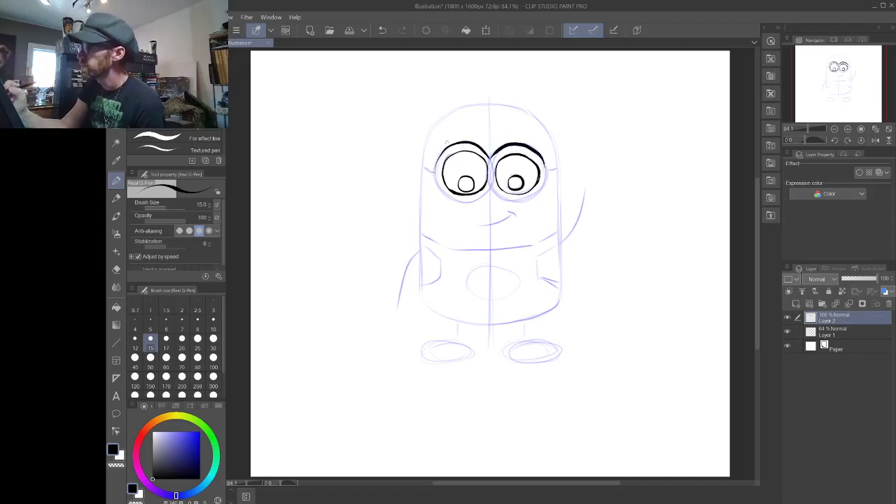
{"action": "mouse_move", "coordinate": [453, 144]}
{"action": "left_mouse_down"}
{"action": "mouse_move", "coordinate": [435, 168]}
{"action": "mouse_move", "coordinate": [436, 191]}
{"action": "mouse_move", "coordinate": [464, 203]}
{"action": "mouse_move", "coordinate": [489, 190]}
{"action": "mouse_move", "coordinate": [519, 203]}
{"action": "mouse_move", "coordinate": [539, 190]}
{"action": "left_mouse_up"}
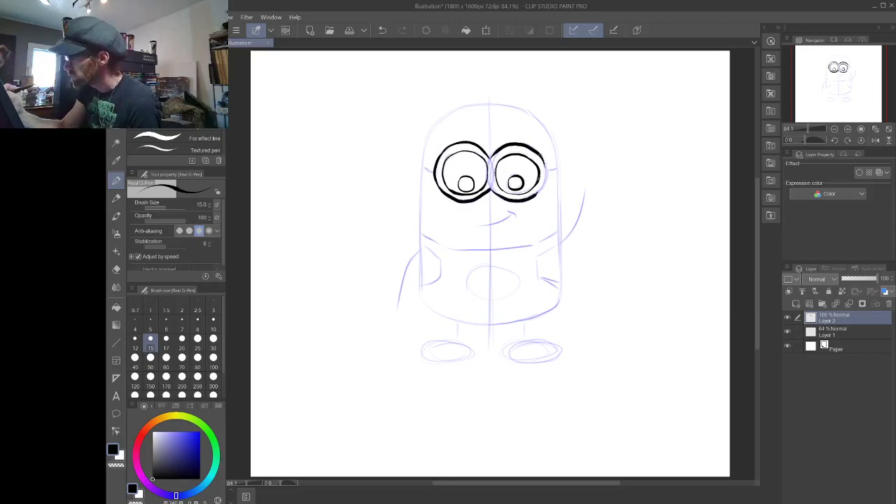
{"action": "left_click_drag", "start_coordinate": [545, 158], "coordinate": [537, 196]}
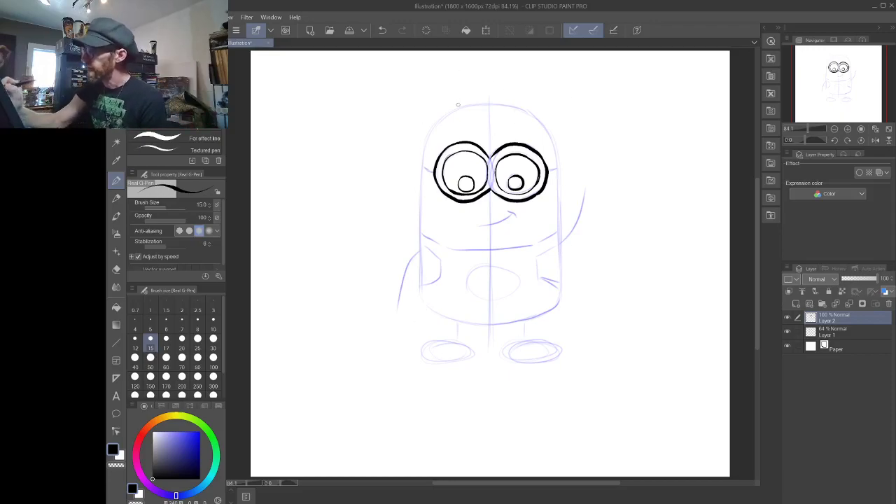
Step: Ink the head's top curve and the body's outline down to the bottom
{"action": "mouse_move", "coordinate": [457, 105]}
{"action": "left_mouse_down"}
{"action": "mouse_move", "coordinate": [422, 169]}
{"action": "mouse_move", "coordinate": [422, 299]}
{"action": "left_mouse_up"}
{"action": "mouse_move", "coordinate": [427, 139]}
{"action": "left_mouse_down"}
{"action": "mouse_move", "coordinate": [455, 108]}
{"action": "mouse_move", "coordinate": [492, 104]}
{"action": "mouse_move", "coordinate": [483, 103]}
{"action": "mouse_move", "coordinate": [525, 109]}
{"action": "mouse_move", "coordinate": [543, 125]}
{"action": "mouse_move", "coordinate": [561, 156]}
{"action": "mouse_move", "coordinate": [561, 305]}
{"action": "left_mouse_up"}
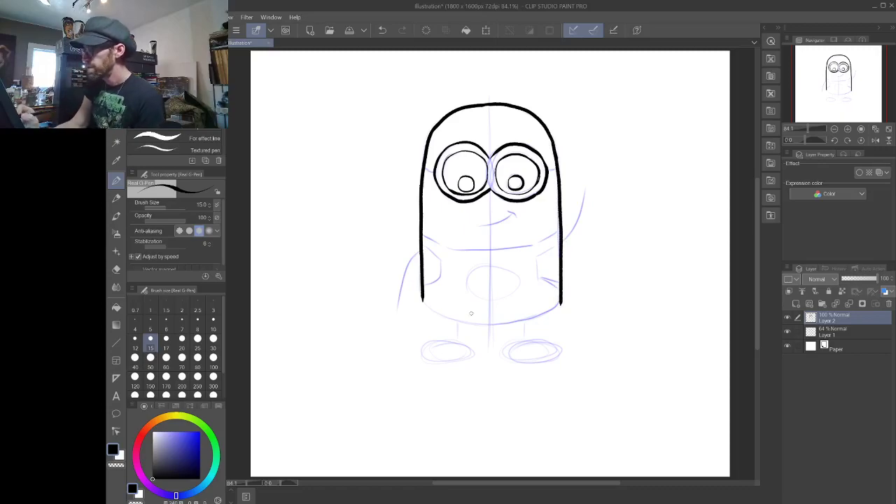
{"action": "mouse_move", "coordinate": [421, 292]}
{"action": "left_mouse_down"}
{"action": "mouse_move", "coordinate": [426, 307]}
{"action": "mouse_move", "coordinate": [453, 323]}
{"action": "mouse_move", "coordinate": [508, 327]}
{"action": "mouse_move", "coordinate": [560, 301]}
{"action": "left_mouse_up"}
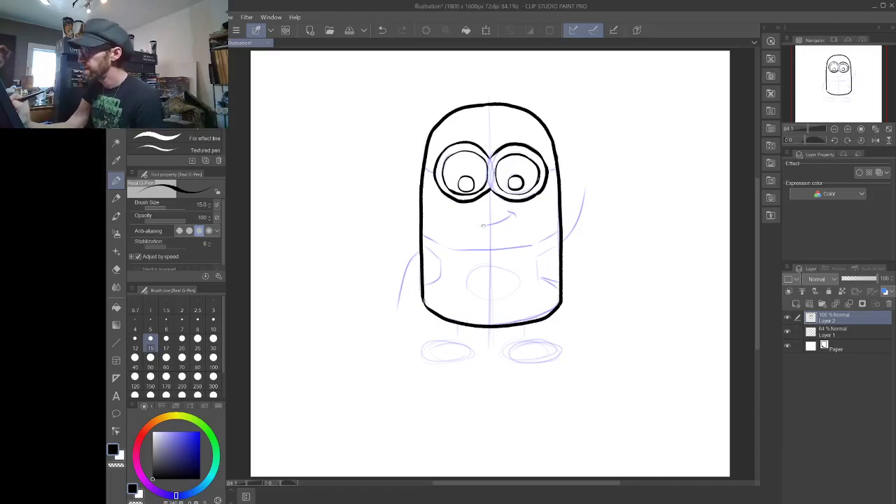
Step: Ink the smile, redoing one bad stroke, and add a drooping eyelid over the left eye
{"action": "left_click_drag", "start_coordinate": [479, 226], "coordinate": [518, 221]}
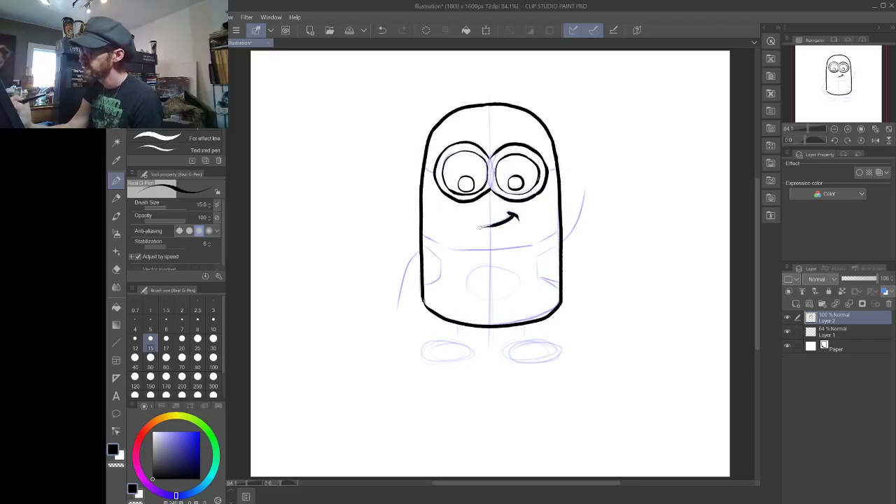
{"action": "left_click_drag", "start_coordinate": [483, 227], "coordinate": [499, 223]}
{"action": "left_click", "coordinate": [236, 30]}
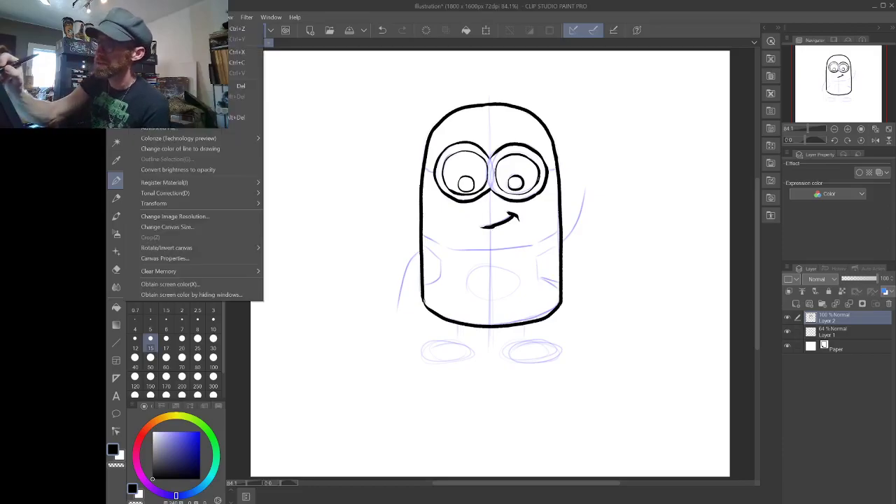
{"action": "left_click", "coordinate": [182, 32]}
{"action": "left_click_drag", "start_coordinate": [492, 227], "coordinate": [505, 222]}
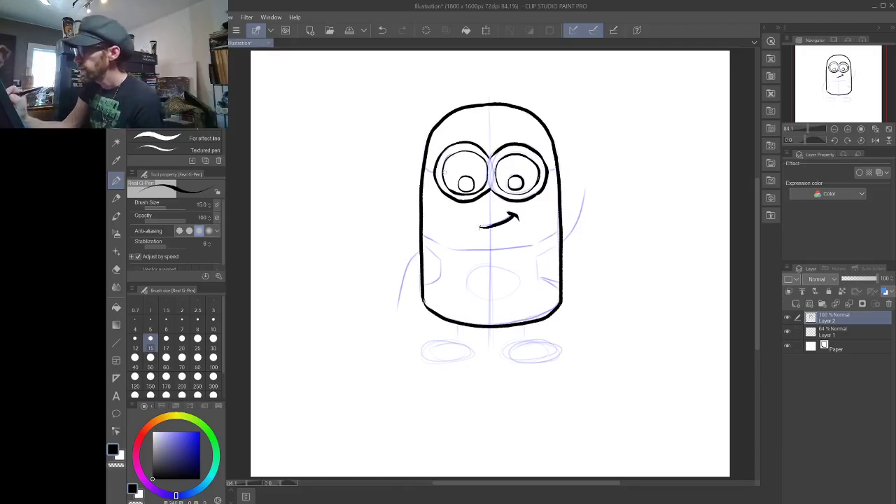
{"action": "mouse_move", "coordinate": [448, 166]}
{"action": "left_mouse_down"}
{"action": "mouse_move", "coordinate": [477, 168]}
{"action": "mouse_move", "coordinate": [539, 169]}
{"action": "left_mouse_up"}
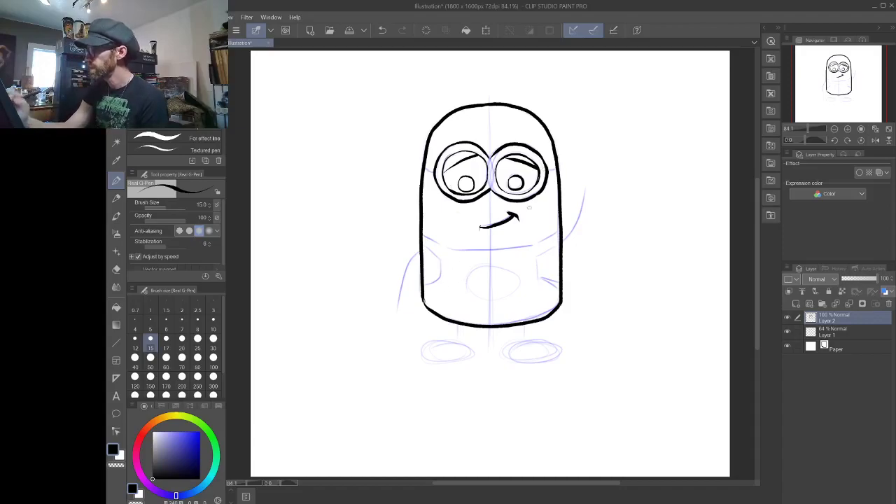
Step: Ink the goggle straps on both sides, the overalls' top edge and both side pocket edges
{"action": "mouse_move", "coordinate": [544, 167]}
{"action": "left_mouse_down"}
{"action": "mouse_move", "coordinate": [556, 162]}
{"action": "mouse_move", "coordinate": [558, 175]}
{"action": "left_mouse_up"}
{"action": "mouse_move", "coordinate": [436, 165]}
{"action": "left_mouse_down"}
{"action": "mouse_move", "coordinate": [428, 161]}
{"action": "mouse_move", "coordinate": [424, 171]}
{"action": "left_mouse_up"}
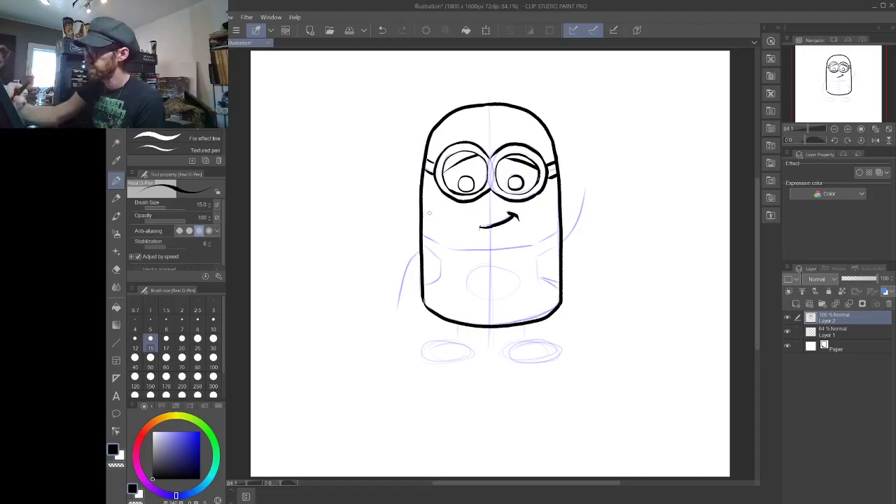
{"action": "mouse_move", "coordinate": [422, 233]}
{"action": "left_mouse_down"}
{"action": "mouse_move", "coordinate": [481, 251]}
{"action": "mouse_move", "coordinate": [557, 232]}
{"action": "left_mouse_up"}
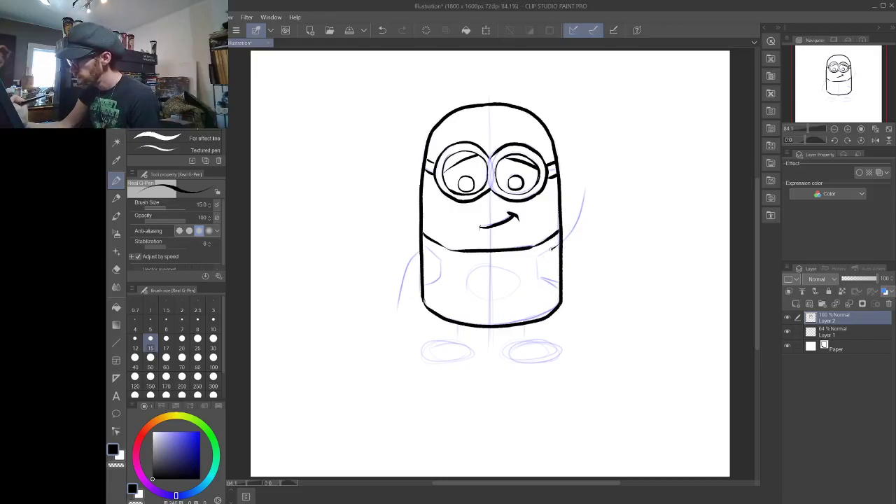
{"action": "mouse_move", "coordinate": [552, 247]}
{"action": "left_mouse_down"}
{"action": "mouse_move", "coordinate": [539, 255]}
{"action": "mouse_move", "coordinate": [538, 284]}
{"action": "mouse_move", "coordinate": [560, 283]}
{"action": "left_mouse_up"}
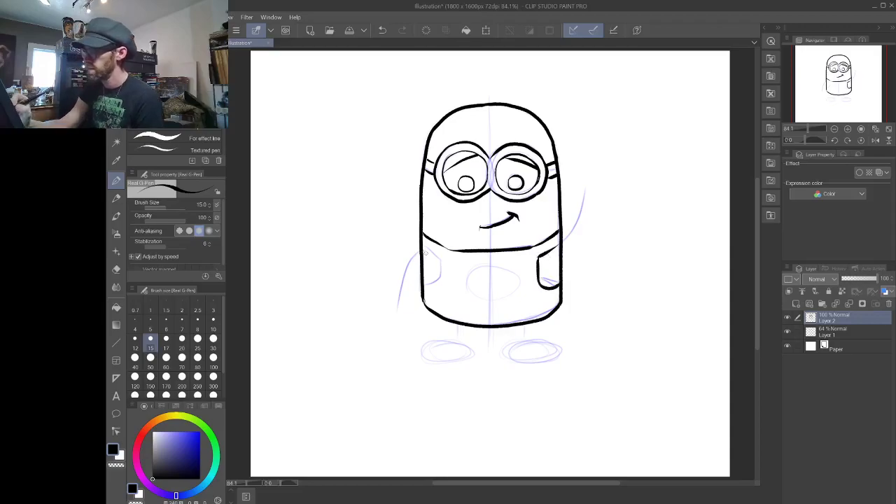
{"action": "mouse_move", "coordinate": [422, 245]}
{"action": "left_mouse_down"}
{"action": "mouse_move", "coordinate": [443, 262]}
{"action": "mouse_move", "coordinate": [441, 281]}
{"action": "mouse_move", "coordinate": [422, 287]}
{"action": "left_mouse_up"}
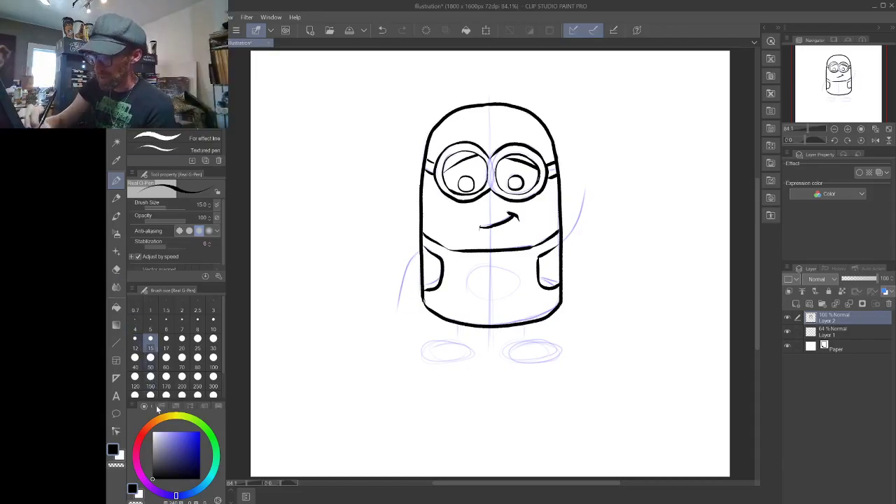
Step: Erase the overlapping stray lines on both sides of the body with the hard eraser
{"action": "left_click", "coordinate": [117, 269]}
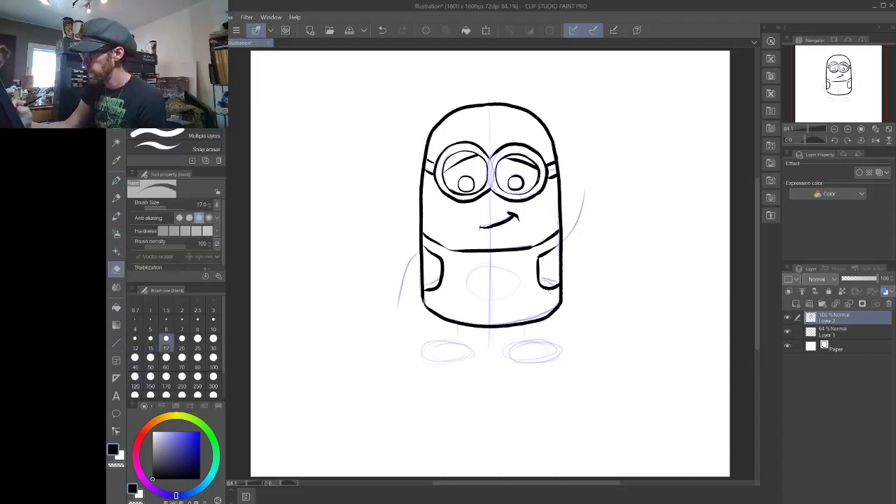
{"action": "mouse_move", "coordinate": [563, 262]}
{"action": "left_mouse_down"}
{"action": "mouse_move", "coordinate": [562, 245]}
{"action": "mouse_move", "coordinate": [560, 280]}
{"action": "left_mouse_up"}
{"action": "mouse_move", "coordinate": [421, 258]}
{"action": "left_mouse_down"}
{"action": "mouse_move", "coordinate": [423, 249]}
{"action": "mouse_move", "coordinate": [420, 288]}
{"action": "left_mouse_up"}
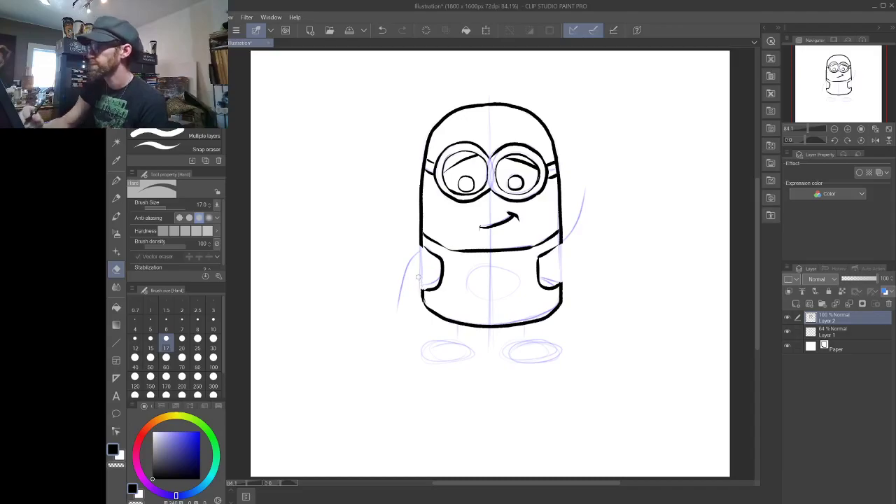
Step: With the G-Pen, ink both edges of the raised right arm and its pointing hand
{"action": "left_click", "coordinate": [117, 185]}
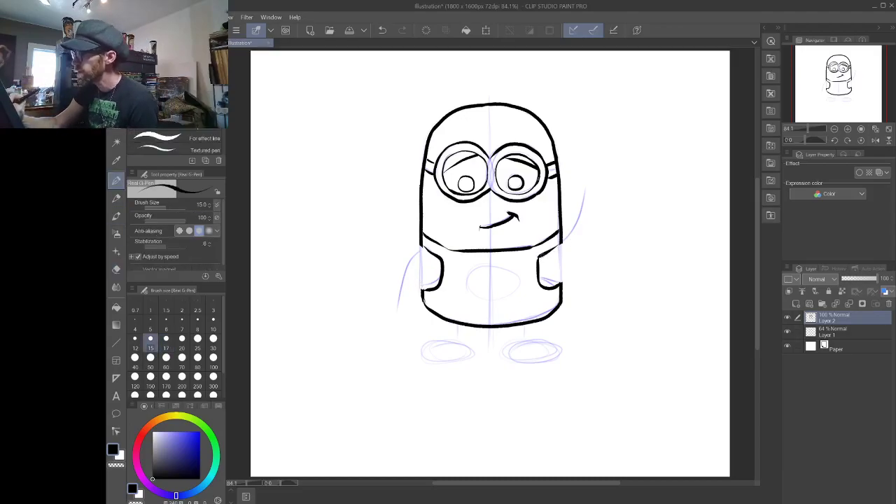
{"action": "mouse_move", "coordinate": [553, 248]}
{"action": "left_mouse_down"}
{"action": "mouse_move", "coordinate": [577, 223]}
{"action": "mouse_move", "coordinate": [588, 176]}
{"action": "left_mouse_up"}
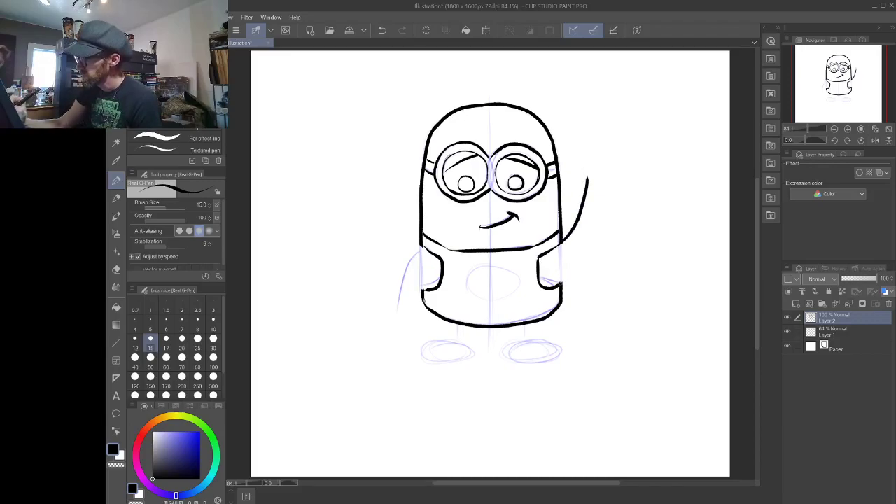
{"action": "left_click_drag", "start_coordinate": [559, 278], "coordinate": [560, 261]}
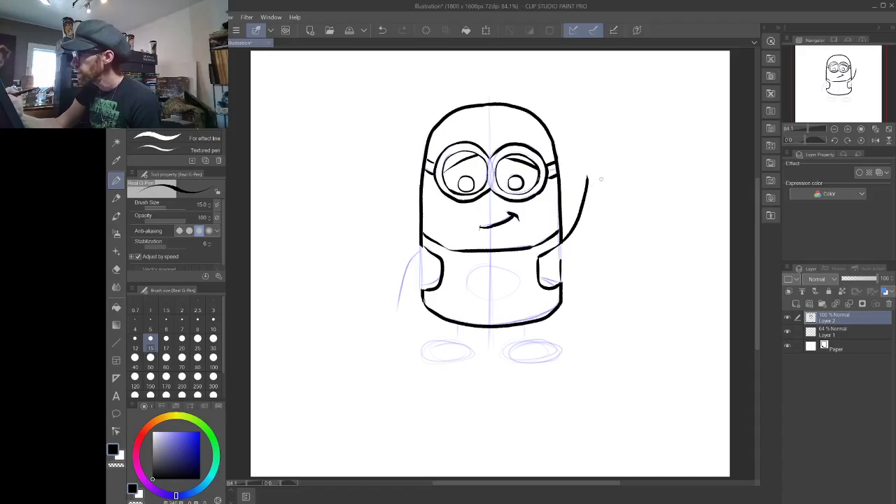
{"action": "left_click_drag", "start_coordinate": [602, 178], "coordinate": [560, 260]}
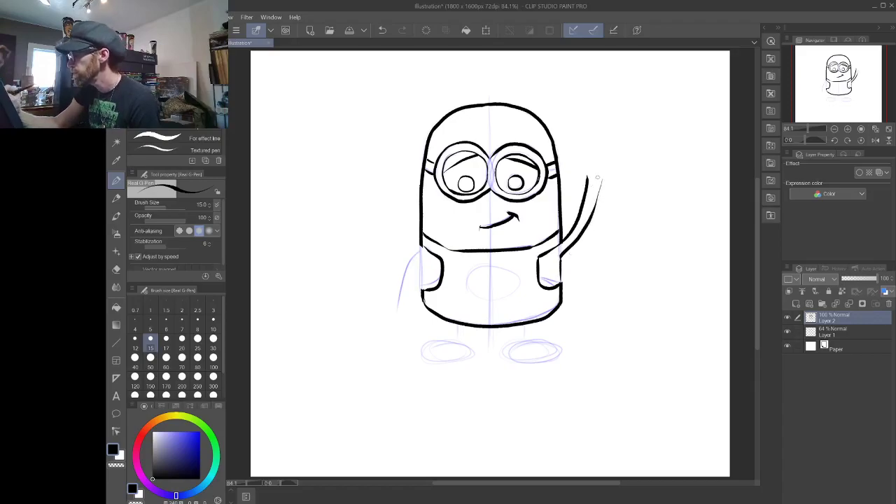
{"action": "mouse_move", "coordinate": [598, 178]}
{"action": "left_mouse_down"}
{"action": "mouse_move", "coordinate": [593, 213]}
{"action": "mouse_move", "coordinate": [608, 169]}
{"action": "mouse_move", "coordinate": [591, 178]}
{"action": "mouse_move", "coordinate": [606, 178]}
{"action": "left_mouse_up"}
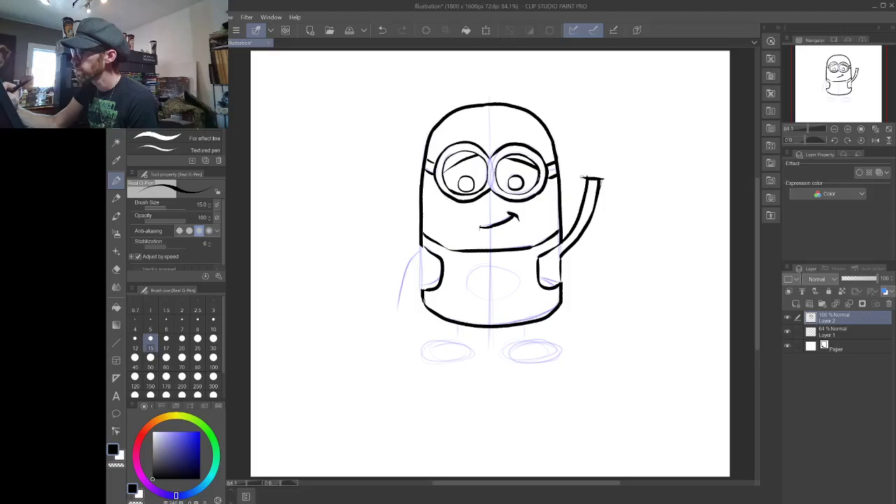
{"action": "mouse_move", "coordinate": [585, 173]}
{"action": "left_mouse_down"}
{"action": "mouse_move", "coordinate": [583, 132]}
{"action": "mouse_move", "coordinate": [593, 130]}
{"action": "mouse_move", "coordinate": [593, 152]}
{"action": "mouse_move", "coordinate": [609, 157]}
{"action": "mouse_move", "coordinate": [607, 170]}
{"action": "mouse_move", "coordinate": [593, 167]}
{"action": "mouse_move", "coordinate": [614, 169]}
{"action": "mouse_move", "coordinate": [606, 175]}
{"action": "left_mouse_up"}
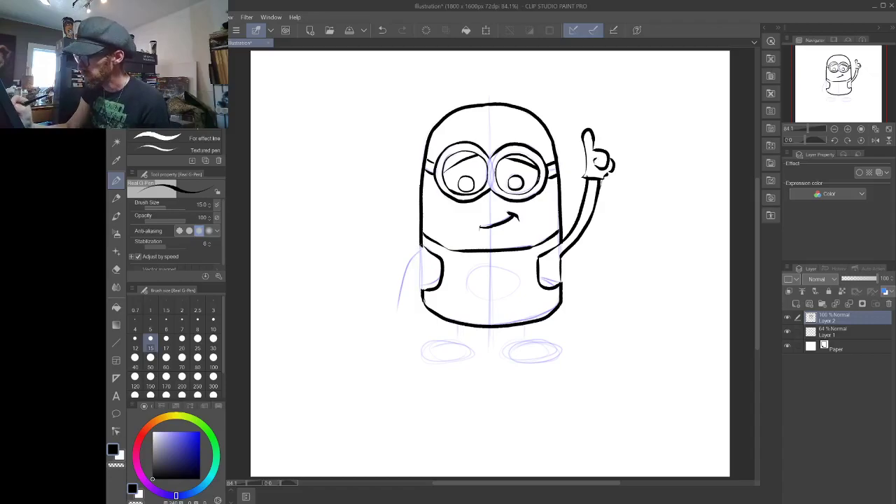
Step: Ink both edges of the hanging left arm down to the small hand at its end
{"action": "mouse_move", "coordinate": [424, 244]}
{"action": "left_mouse_down"}
{"action": "mouse_move", "coordinate": [400, 272]}
{"action": "mouse_move", "coordinate": [396, 308]}
{"action": "left_mouse_up"}
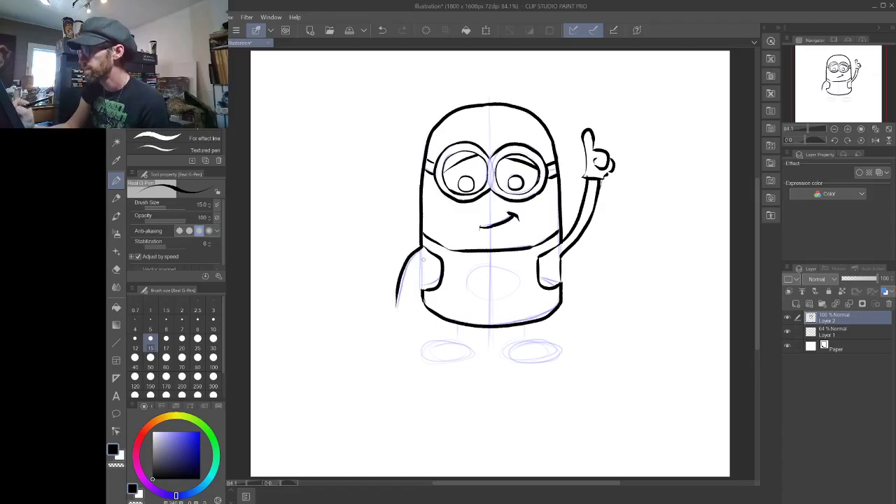
{"action": "left_click_drag", "start_coordinate": [419, 262], "coordinate": [405, 316]}
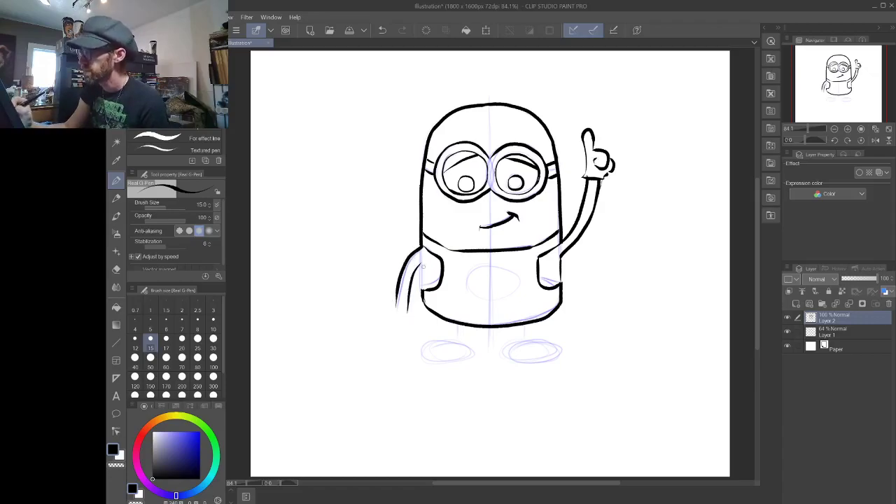
{"action": "mouse_move", "coordinate": [422, 267]}
{"action": "left_mouse_down"}
{"action": "mouse_move", "coordinate": [423, 297]}
{"action": "mouse_move", "coordinate": [394, 308]}
{"action": "mouse_move", "coordinate": [411, 316]}
{"action": "left_mouse_up"}
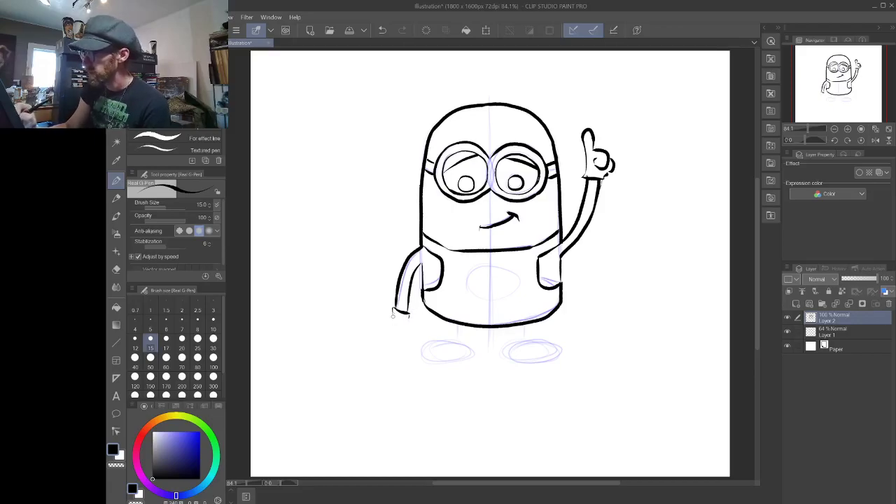
{"action": "mouse_move", "coordinate": [392, 313]}
{"action": "left_mouse_down"}
{"action": "mouse_move", "coordinate": [390, 343]}
{"action": "mouse_move", "coordinate": [414, 336]}
{"action": "mouse_move", "coordinate": [410, 322]}
{"action": "mouse_move", "coordinate": [400, 347]}
{"action": "left_mouse_up"}
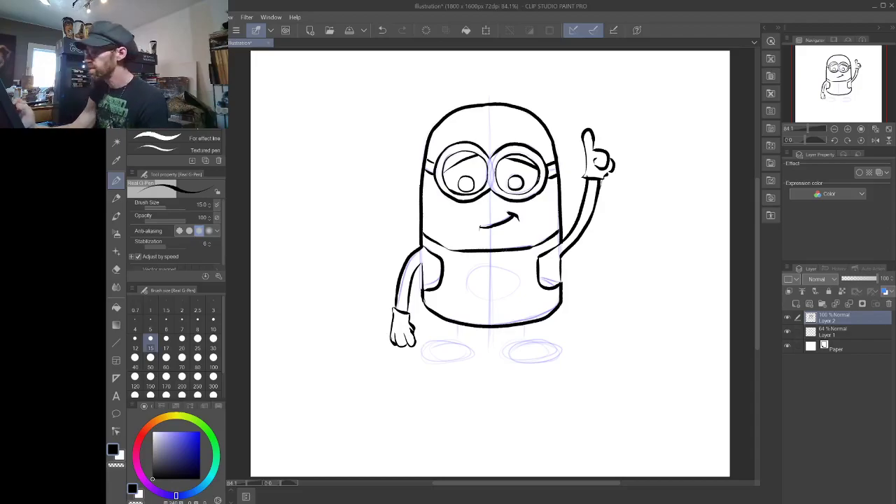
Step: Ink the overalls pocket with its emblem and top edge, and the legs below the body
{"action": "mouse_move", "coordinate": [474, 261]}
{"action": "left_mouse_down"}
{"action": "mouse_move", "coordinate": [509, 259]}
{"action": "mouse_move", "coordinate": [473, 280]}
{"action": "mouse_move", "coordinate": [477, 299]}
{"action": "mouse_move", "coordinate": [506, 287]}
{"action": "mouse_move", "coordinate": [510, 267]}
{"action": "mouse_move", "coordinate": [504, 295]}
{"action": "mouse_move", "coordinate": [493, 302]}
{"action": "mouse_move", "coordinate": [501, 300]}
{"action": "left_mouse_up"}
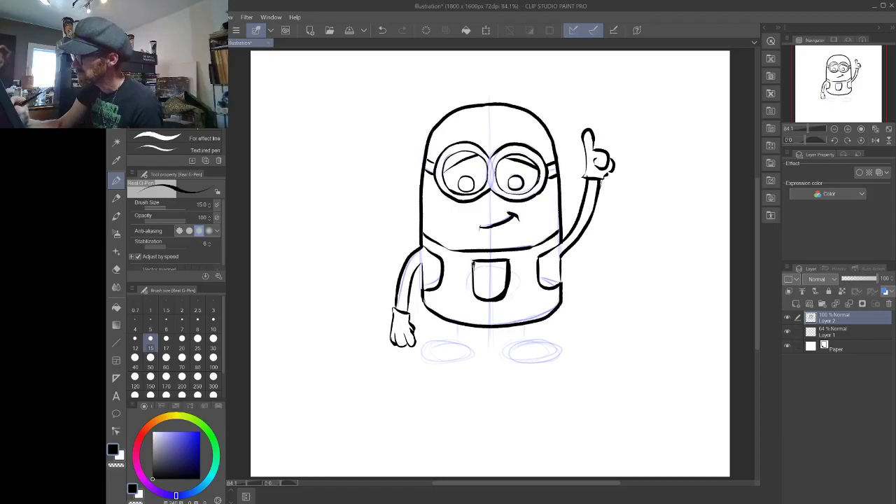
{"action": "mouse_move", "coordinate": [480, 268]}
{"action": "left_mouse_down"}
{"action": "mouse_move", "coordinate": [507, 267]}
{"action": "mouse_move", "coordinate": [485, 282]}
{"action": "mouse_move", "coordinate": [491, 296]}
{"action": "mouse_move", "coordinate": [491, 270]}
{"action": "left_mouse_up"}
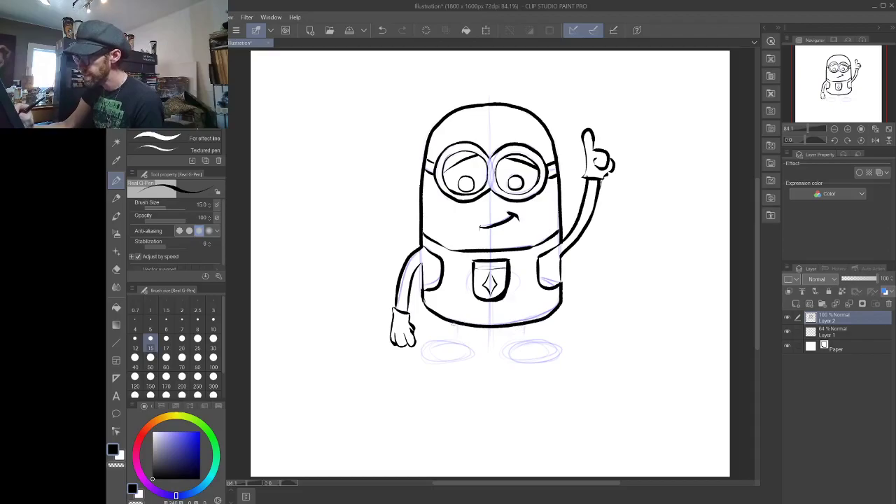
{"action": "mouse_move", "coordinate": [454, 324]}
{"action": "left_mouse_down"}
{"action": "mouse_move", "coordinate": [454, 343]}
{"action": "mouse_move", "coordinate": [481, 350]}
{"action": "mouse_move", "coordinate": [480, 338]}
{"action": "mouse_move", "coordinate": [481, 352]}
{"action": "mouse_move", "coordinate": [500, 334]}
{"action": "mouse_move", "coordinate": [500, 347]}
{"action": "mouse_move", "coordinate": [526, 343]}
{"action": "mouse_move", "coordinate": [441, 344]}
{"action": "mouse_move", "coordinate": [432, 359]}
{"action": "mouse_move", "coordinate": [442, 368]}
{"action": "mouse_move", "coordinate": [467, 365]}
{"action": "mouse_move", "coordinate": [482, 348]}
{"action": "mouse_move", "coordinate": [454, 365]}
{"action": "left_mouse_up"}
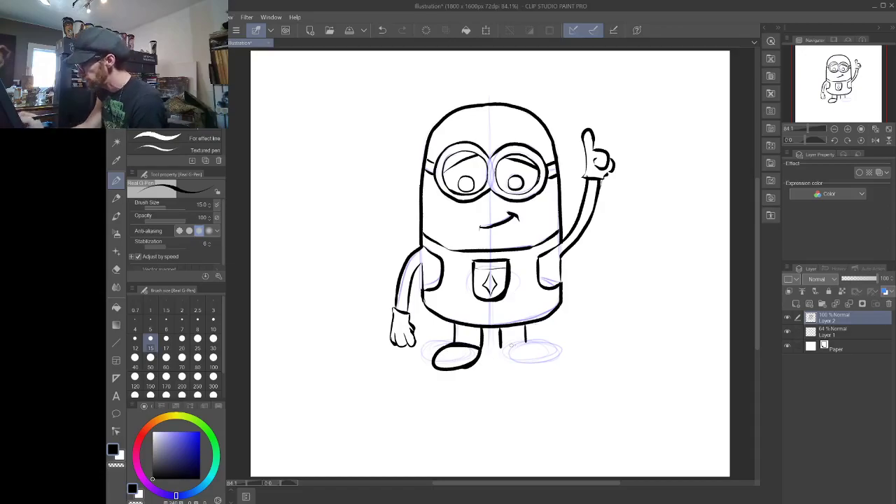
Step: Outline the shoes and scribble both of them solid black
{"action": "mouse_move", "coordinate": [499, 348]}
{"action": "left_mouse_down"}
{"action": "mouse_move", "coordinate": [529, 343]}
{"action": "mouse_move", "coordinate": [545, 353]}
{"action": "mouse_move", "coordinate": [515, 363]}
{"action": "mouse_move", "coordinate": [500, 355]}
{"action": "mouse_move", "coordinate": [511, 364]}
{"action": "mouse_move", "coordinate": [545, 357]}
{"action": "left_mouse_up"}
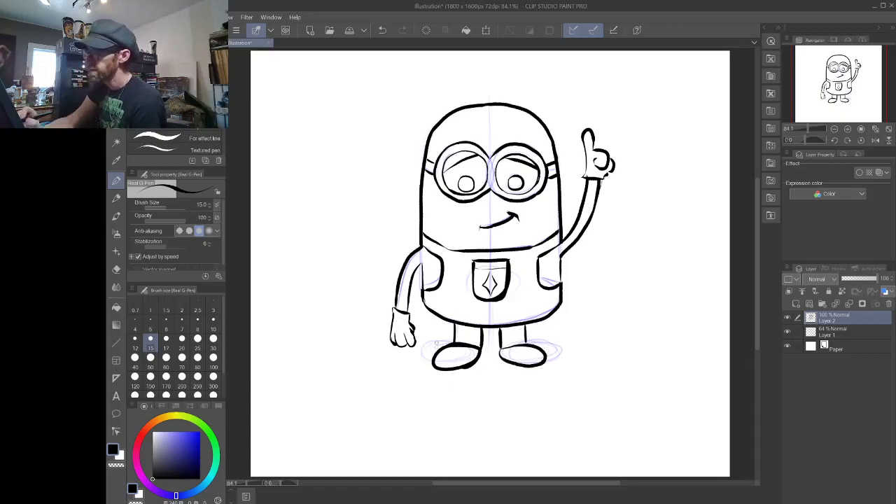
{"action": "mouse_move", "coordinate": [441, 355]}
{"action": "left_mouse_down"}
{"action": "mouse_move", "coordinate": [478, 355]}
{"action": "mouse_move", "coordinate": [449, 350]}
{"action": "mouse_move", "coordinate": [436, 358]}
{"action": "left_mouse_up"}
{"action": "left_click_drag", "start_coordinate": [505, 350], "coordinate": [542, 361]}
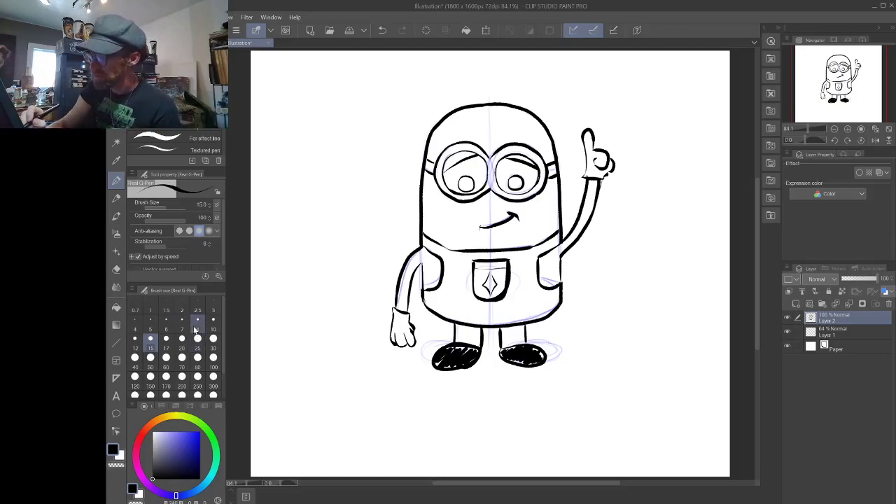
Step: At brush size 8, add a brow line, hair strands and a horizon line on both sides
{"action": "left_click", "coordinate": [196, 329]}
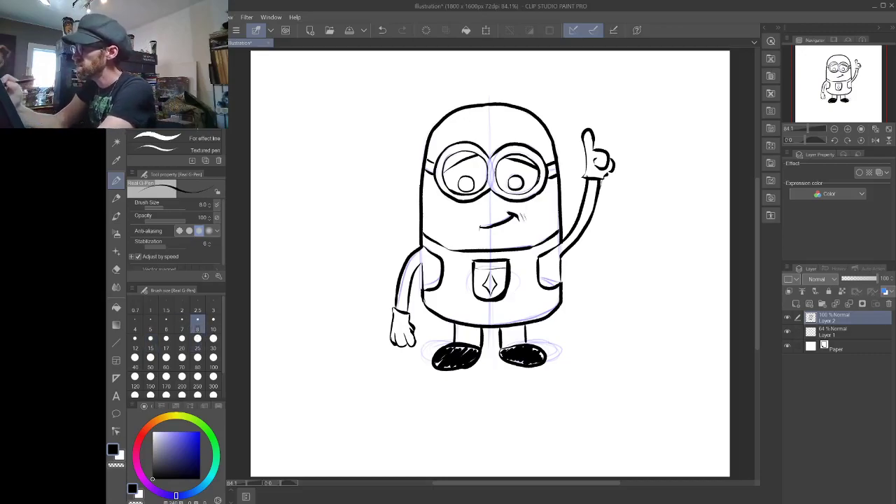
{"action": "left_click_drag", "start_coordinate": [451, 140], "coordinate": [536, 139]}
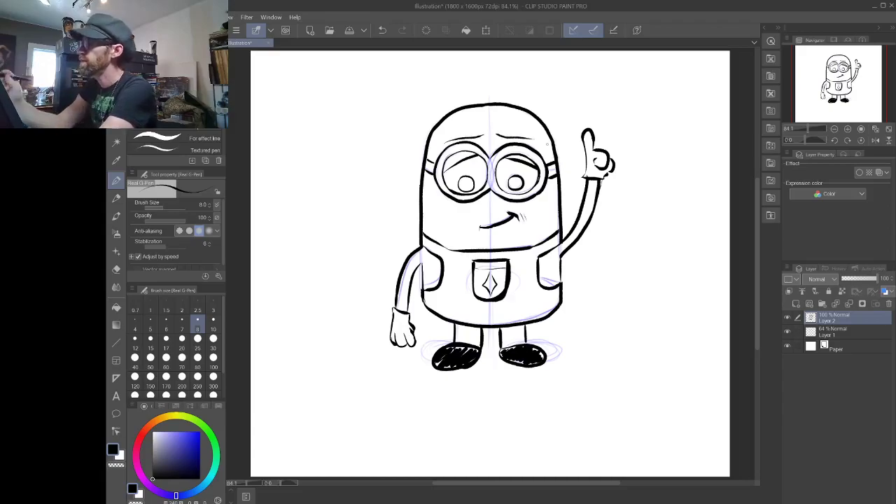
{"action": "mouse_move", "coordinate": [490, 103]}
{"action": "left_mouse_down"}
{"action": "mouse_move", "coordinate": [490, 89]}
{"action": "mouse_move", "coordinate": [459, 92]}
{"action": "left_mouse_up"}
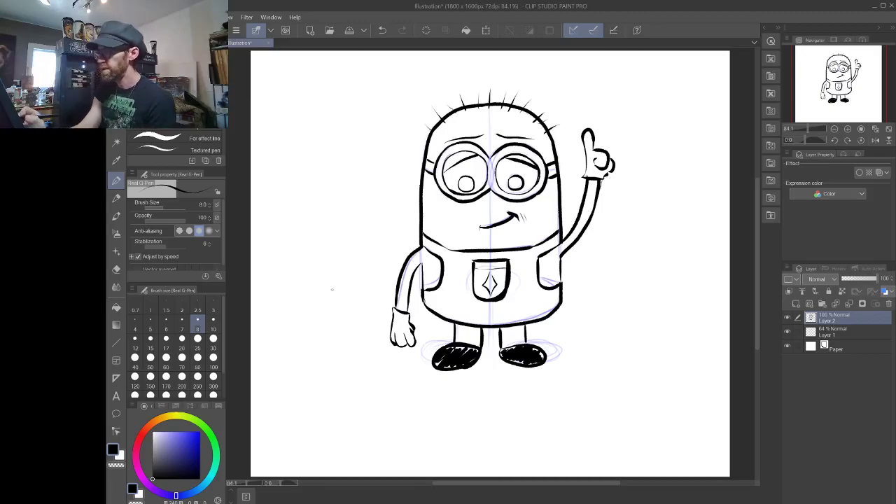
{"action": "left_click_drag", "start_coordinate": [330, 295], "coordinate": [390, 296]}
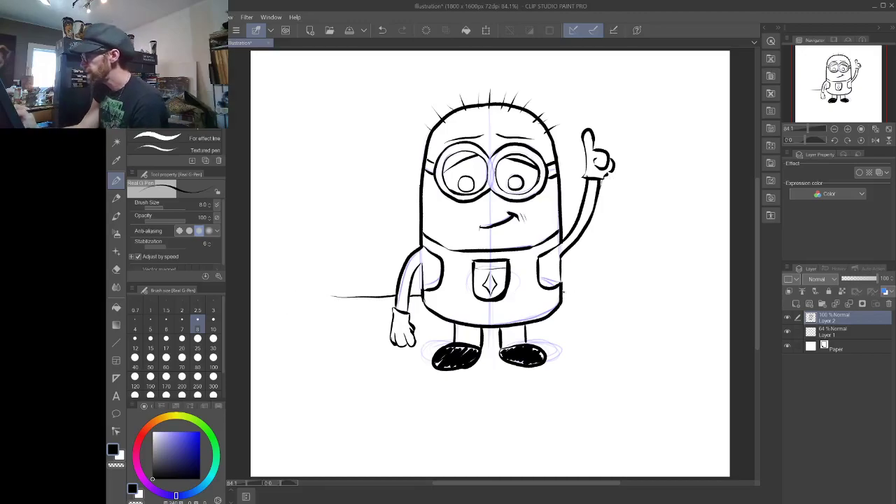
{"action": "left_click_drag", "start_coordinate": [563, 292], "coordinate": [660, 289]}
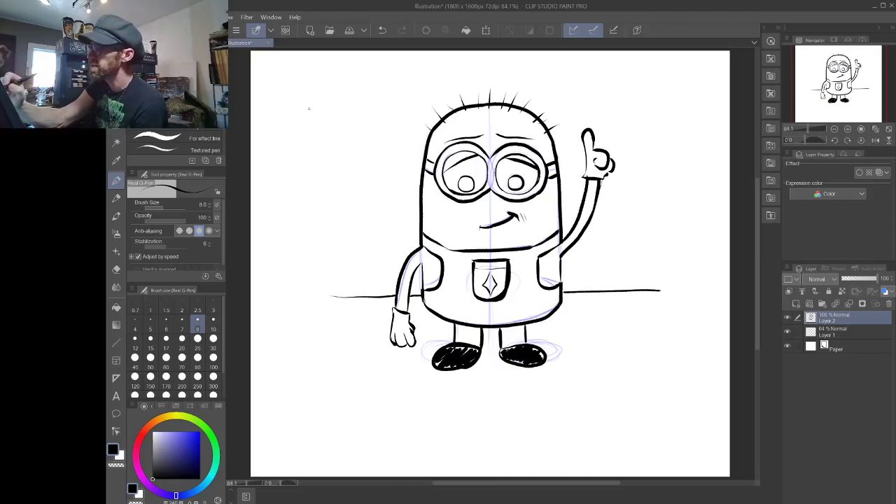
Step: Draw a rayed sun in the upper left, then return the brush to size 15
{"action": "mouse_move", "coordinate": [309, 109]}
{"action": "left_mouse_down"}
{"action": "mouse_move", "coordinate": [325, 130]}
{"action": "mouse_move", "coordinate": [354, 123]}
{"action": "mouse_move", "coordinate": [358, 90]}
{"action": "mouse_move", "coordinate": [340, 88]}
{"action": "mouse_move", "coordinate": [325, 139]}
{"action": "mouse_move", "coordinate": [383, 88]}
{"action": "left_mouse_up"}
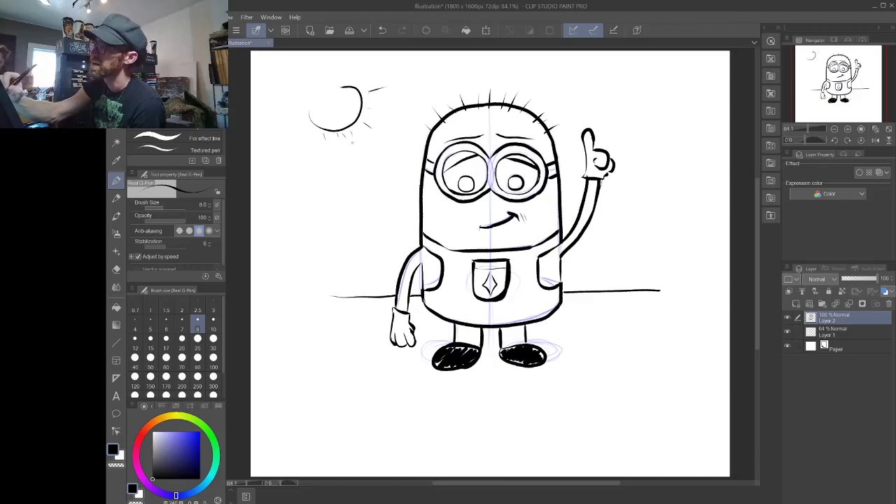
{"action": "left_click_drag", "start_coordinate": [348, 171], "coordinate": [352, 195]}
{"action": "mouse_move", "coordinate": [374, 111]}
{"action": "left_mouse_down"}
{"action": "mouse_move", "coordinate": [399, 126]}
{"action": "mouse_move", "coordinate": [413, 110]}
{"action": "left_mouse_up"}
{"action": "left_click_drag", "start_coordinate": [369, 144], "coordinate": [396, 177]}
{"action": "left_click_drag", "start_coordinate": [339, 191], "coordinate": [341, 236]}
{"action": "left_click_drag", "start_coordinate": [379, 197], "coordinate": [393, 218]}
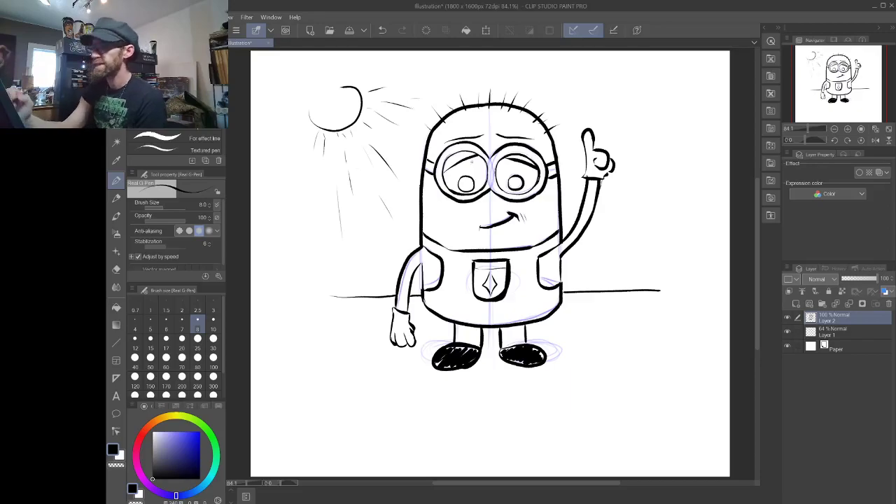
{"action": "left_click", "coordinate": [150, 340]}
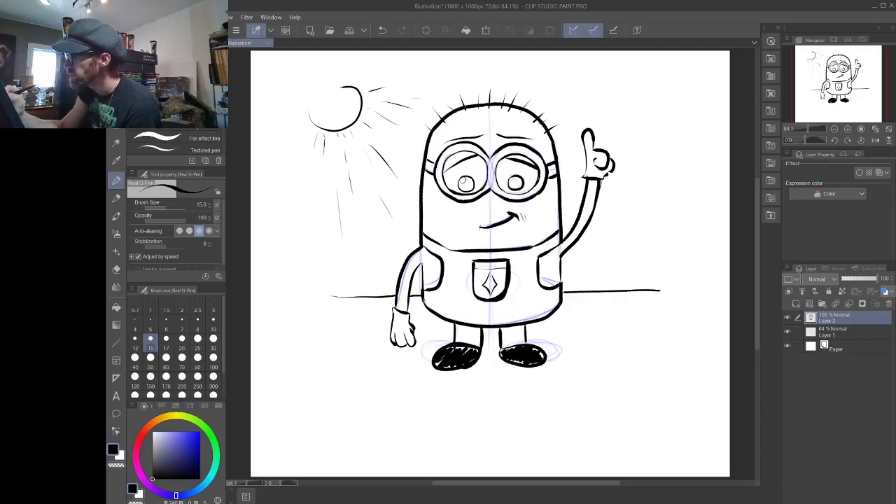
Step: Fill both pupils black and add grass tufts along the horizon and beside the feet
{"action": "left_click_drag", "start_coordinate": [511, 184], "coordinate": [518, 175]}
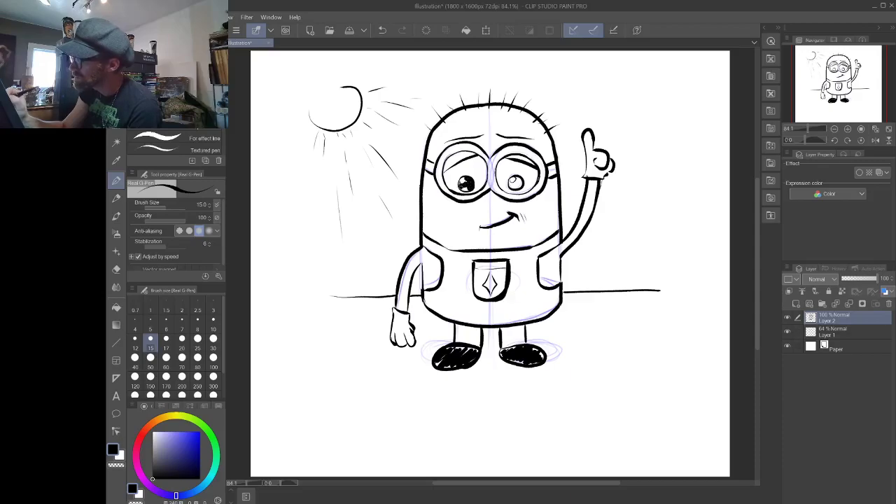
{"action": "mouse_move", "coordinate": [460, 190]}
{"action": "left_mouse_down"}
{"action": "mouse_move", "coordinate": [468, 181]}
{"action": "mouse_move", "coordinate": [512, 186]}
{"action": "mouse_move", "coordinate": [518, 176]}
{"action": "mouse_move", "coordinate": [520, 189]}
{"action": "mouse_move", "coordinate": [508, 184]}
{"action": "mouse_move", "coordinate": [519, 180]}
{"action": "left_mouse_up"}
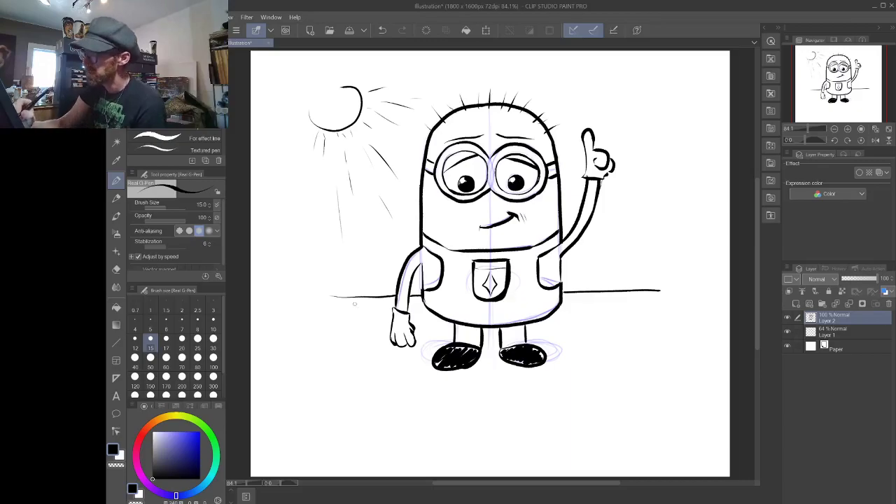
{"action": "left_click_drag", "start_coordinate": [355, 299], "coordinate": [355, 306]}
{"action": "left_click_drag", "start_coordinate": [363, 294], "coordinate": [362, 306]}
{"action": "left_click_drag", "start_coordinate": [564, 308], "coordinate": [565, 322]}
{"action": "left_click_drag", "start_coordinate": [575, 305], "coordinate": [576, 329]}
{"action": "left_click_drag", "start_coordinate": [614, 282], "coordinate": [621, 302]}
{"action": "mouse_move", "coordinate": [627, 281]}
{"action": "left_mouse_down"}
{"action": "mouse_move", "coordinate": [626, 290]}
{"action": "mouse_move", "coordinate": [594, 302]}
{"action": "left_mouse_up"}
{"action": "left_click_drag", "start_coordinate": [371, 345], "coordinate": [370, 358]}
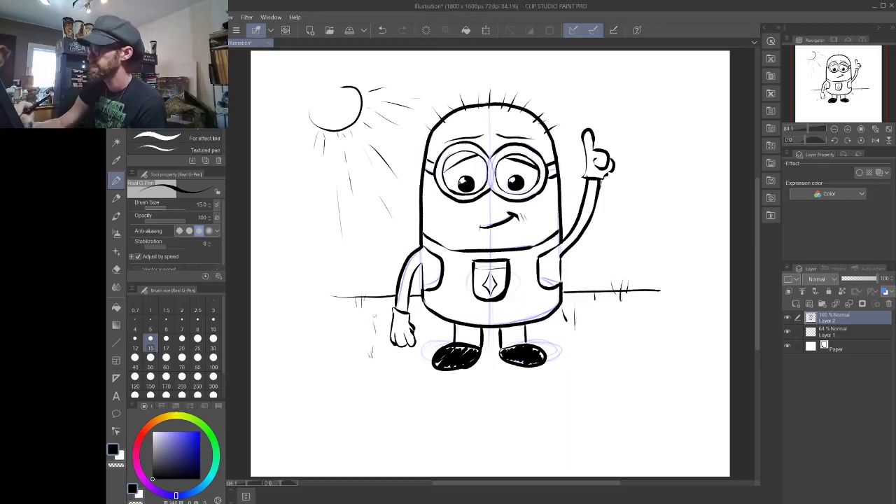
{"action": "left_click_drag", "start_coordinate": [577, 344], "coordinate": [577, 363]}
{"action": "left_click_drag", "start_coordinate": [582, 339], "coordinate": [558, 355]}
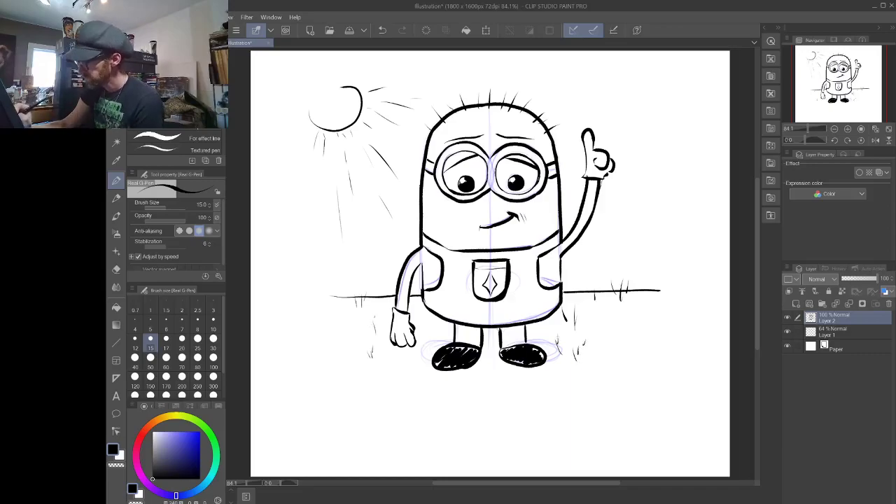
Step: Touch up a leg top, ink seams on both overall sides, and stitch the pocket top
{"action": "left_click_drag", "start_coordinate": [497, 326], "coordinate": [500, 336]}
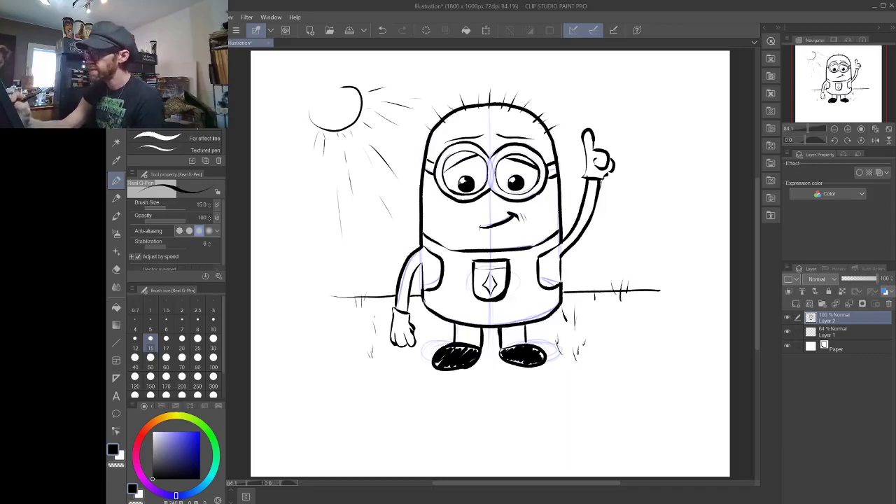
{"action": "left_click_drag", "start_coordinate": [446, 254], "coordinate": [445, 280]}
{"action": "left_click_drag", "start_coordinate": [536, 255], "coordinate": [535, 291]}
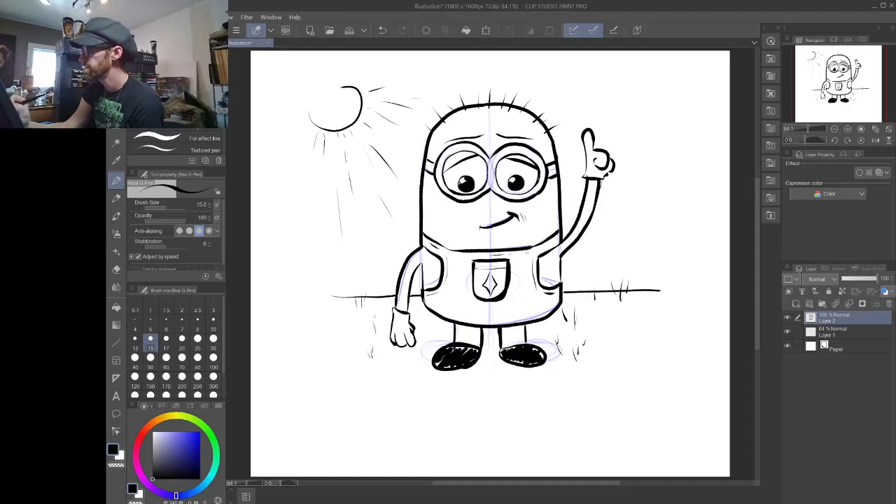
{"action": "mouse_move", "coordinate": [474, 266]}
{"action": "left_mouse_down"}
{"action": "mouse_move", "coordinate": [509, 263]}
{"action": "mouse_move", "coordinate": [483, 280]}
{"action": "left_mouse_up"}
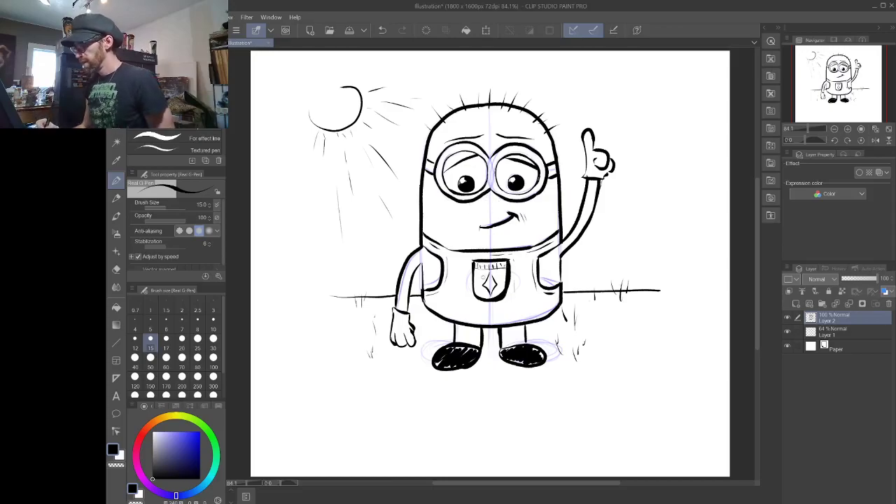
Step: Select the blue sketch Layer 1 and lower its opacity to about 2%
{"action": "left_click", "coordinate": [849, 331]}
{"action": "left_click_drag", "start_coordinate": [868, 283], "coordinate": [882, 284]}
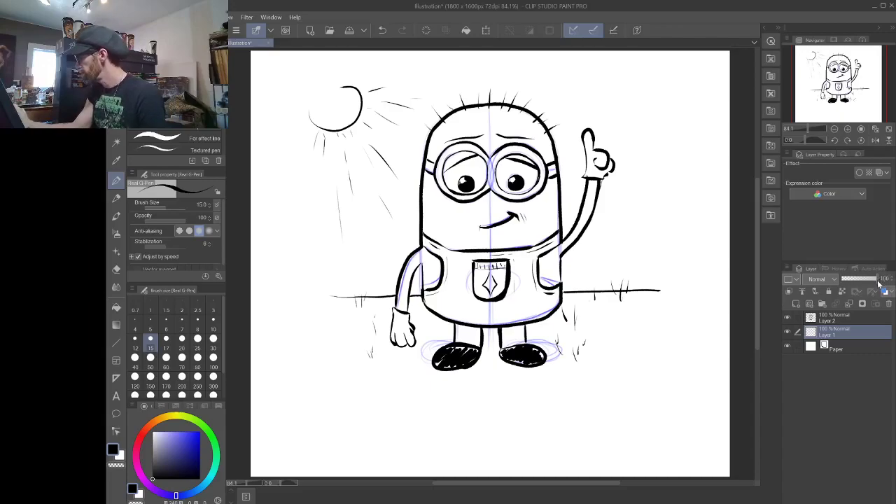
{"action": "left_click_drag", "start_coordinate": [881, 283], "coordinate": [840, 284]}
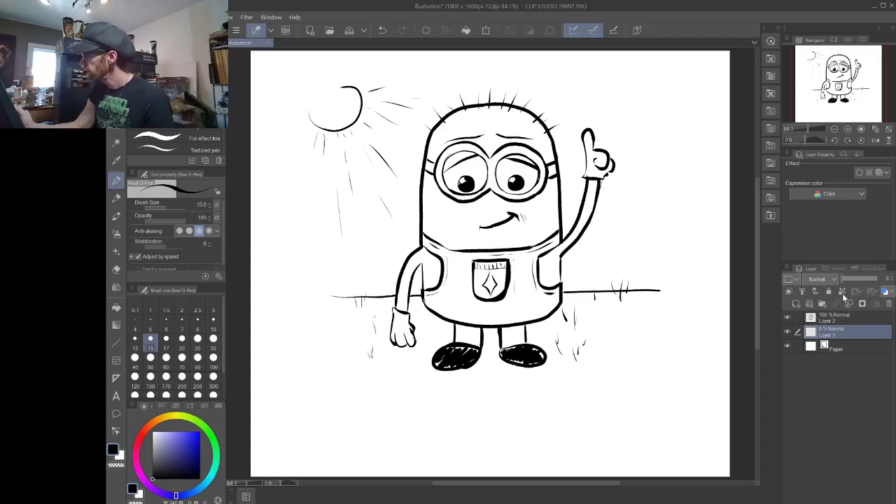
{"action": "mouse_move", "coordinate": [844, 281]}
{"action": "left_mouse_down"}
{"action": "mouse_move", "coordinate": [878, 280]}
{"action": "mouse_move", "coordinate": [854, 279]}
{"action": "left_mouse_up"}
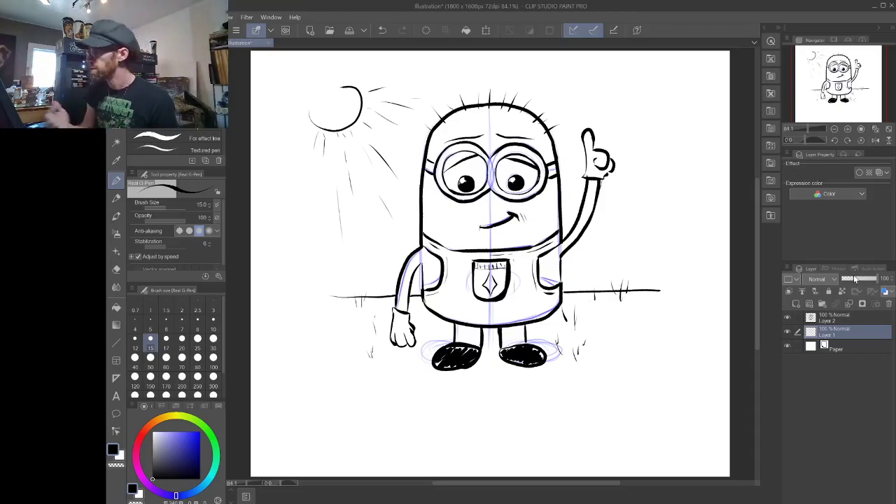
{"action": "mouse_move", "coordinate": [854, 279]}
{"action": "left_mouse_down"}
{"action": "mouse_move", "coordinate": [878, 279]}
{"action": "mouse_move", "coordinate": [850, 280]}
{"action": "left_mouse_up"}
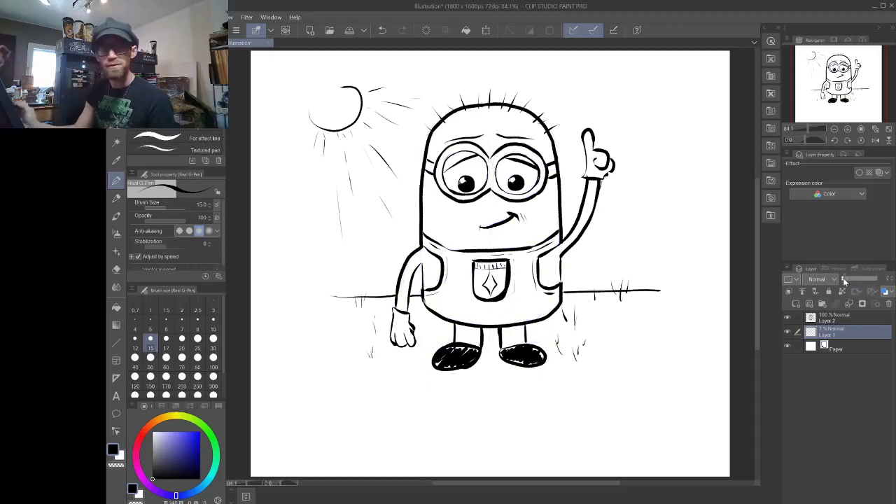